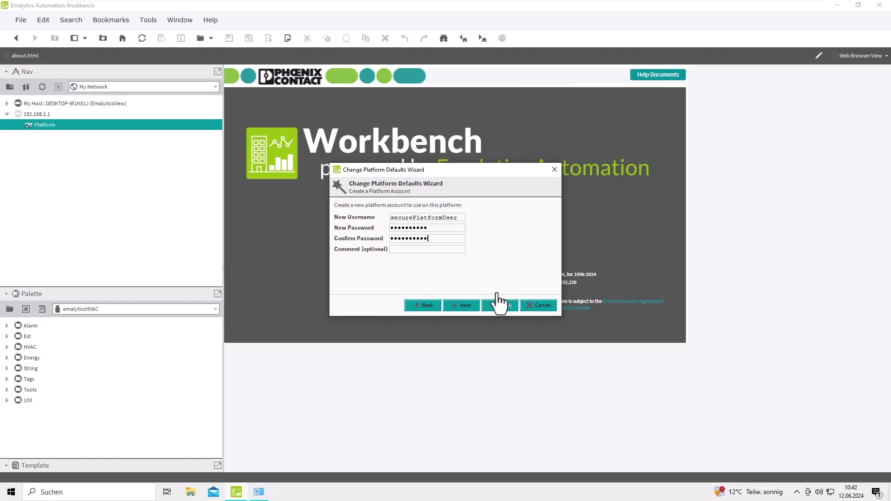
Step: Review and finish the platform defaults change with the new securePlatformUser account replacing the default sysmik account
{"action": "left_click", "coordinate": [465, 304]}
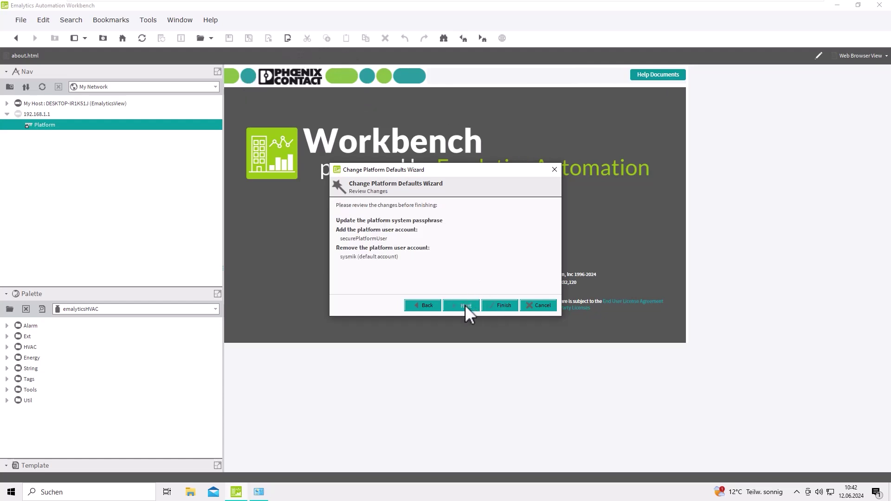
{"action": "left_click", "coordinate": [502, 305]}
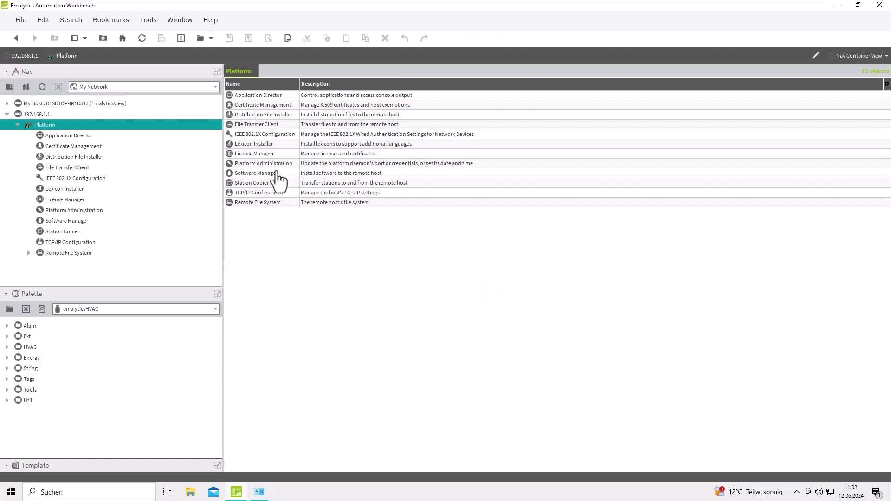
Step: Start a new station named RawController based on the NewControllerStation template
{"action": "left_click", "coordinate": [154, 22]}
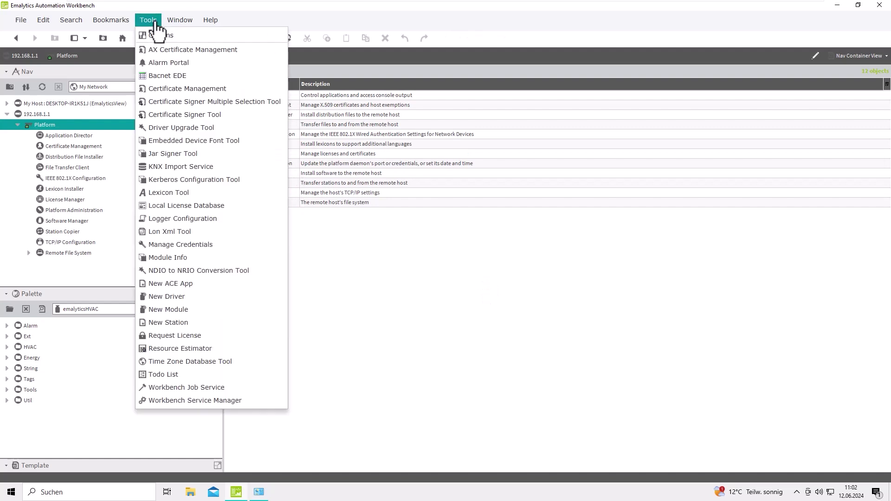
{"action": "left_click", "coordinate": [204, 325]}
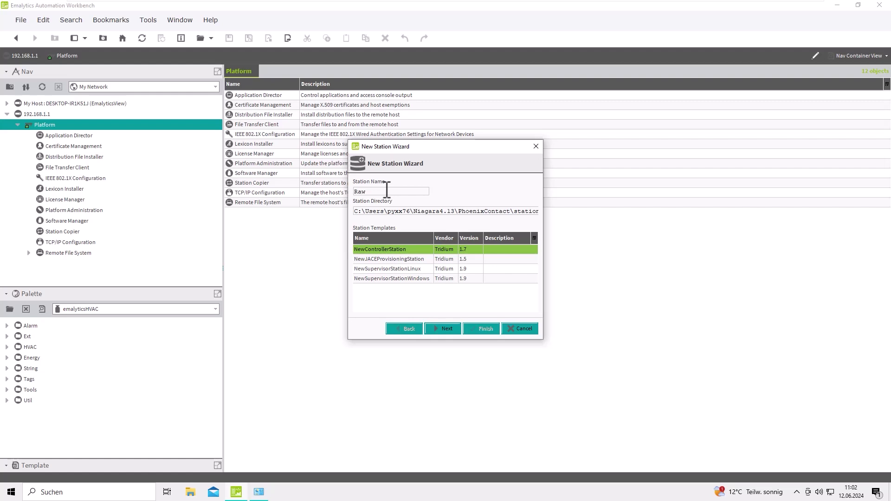
{"action": "type", "text": "RawController"}
{"action": "left_click", "coordinate": [450, 327]}
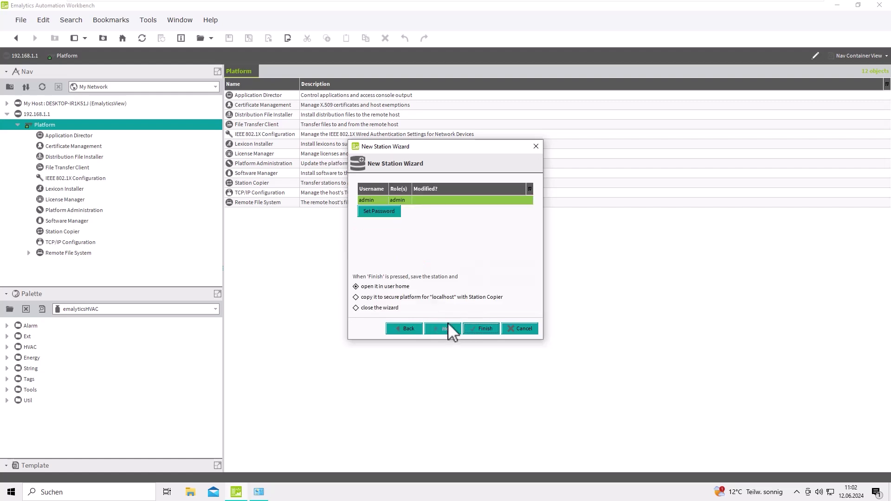
Step: Set and confirm the password for the new station's admin user
{"action": "left_click", "coordinate": [393, 213]}
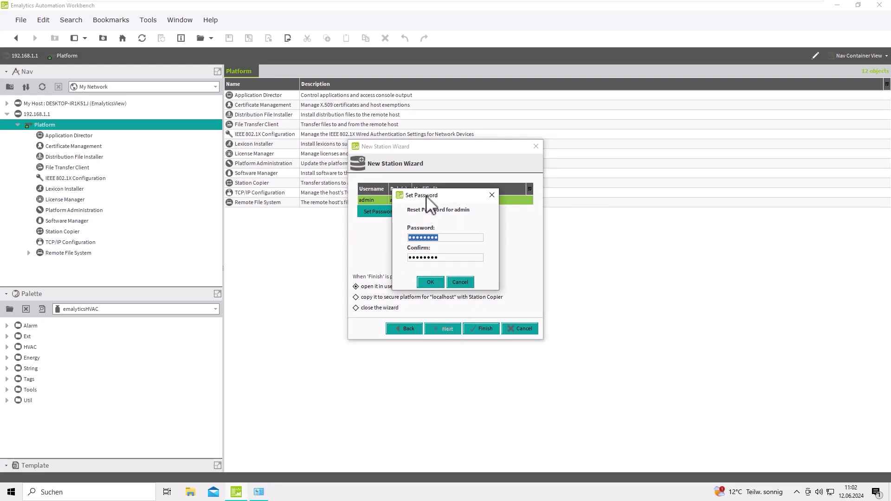
{"action": "left_click_drag", "start_coordinate": [426, 197], "coordinate": [425, 227]}
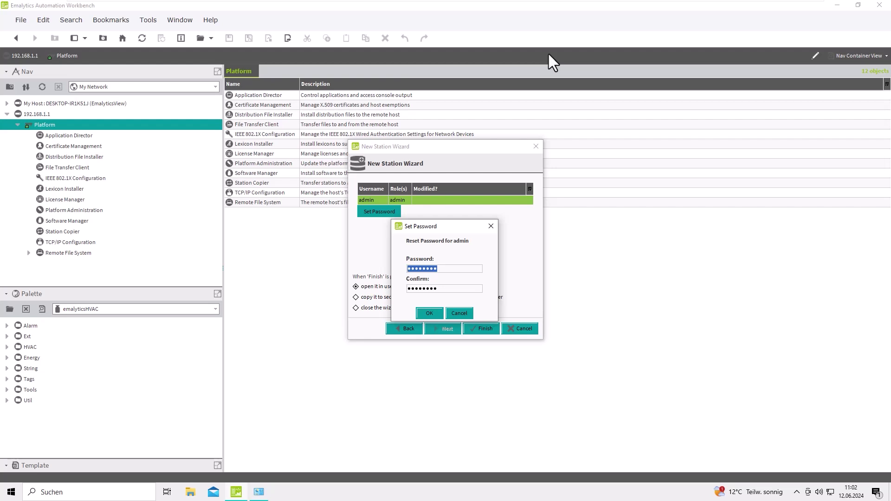
{"action": "type", "text": "••••••••••"}
{"action": "key", "text": "Tab"}
{"action": "type", "text": "•"}
{"action": "left_click", "coordinate": [431, 314]}
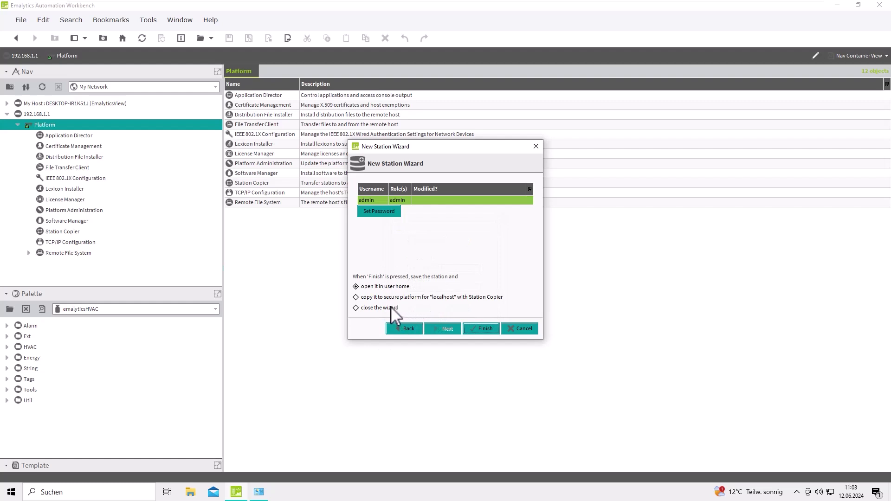
Step: Finish creating the station with the option to close the wizard, and acknowledge the result
{"action": "left_click", "coordinate": [393, 308]}
{"action": "left_click", "coordinate": [482, 328]}
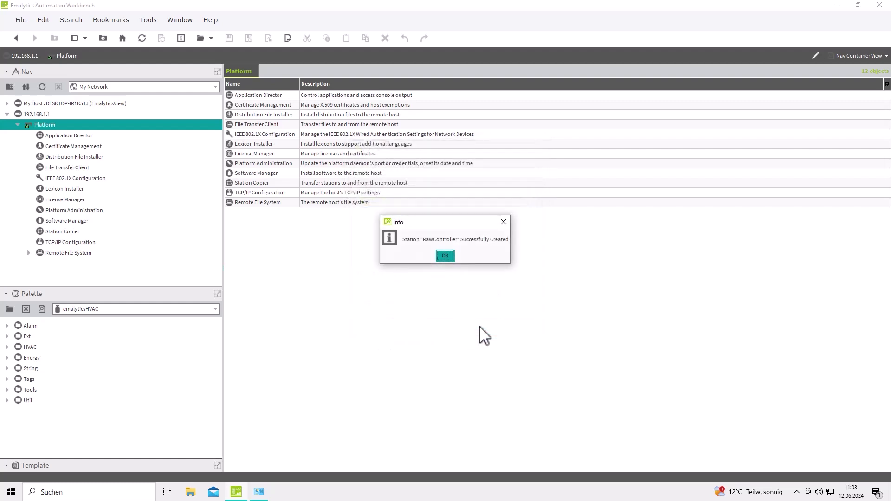
{"action": "left_click", "coordinate": [446, 260]}
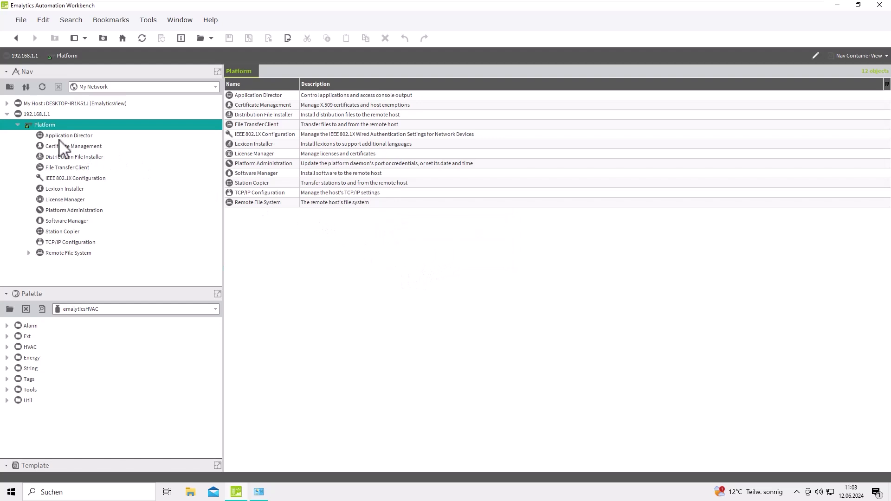
Step: Start the Commissioning Wizard for the 192.168.1.1 platform, excluding the configuration of additional platform daemon users
{"action": "right_click", "coordinate": [46, 124]}
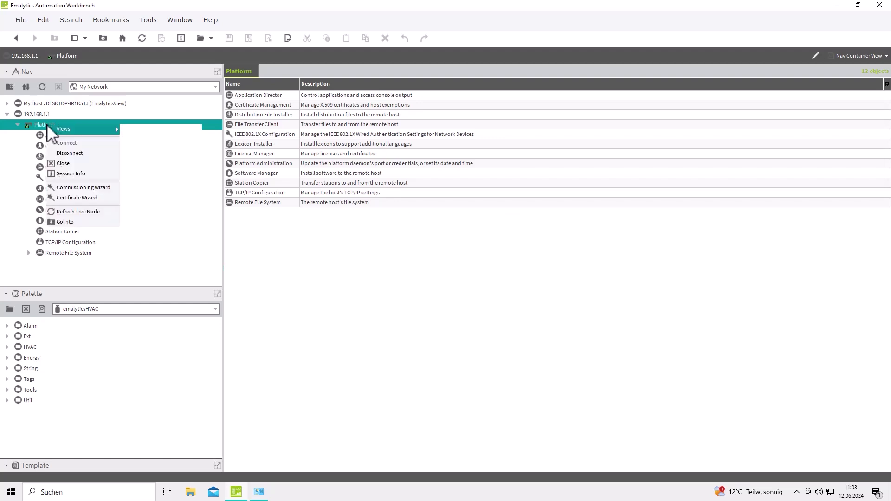
{"action": "left_click", "coordinate": [87, 187]}
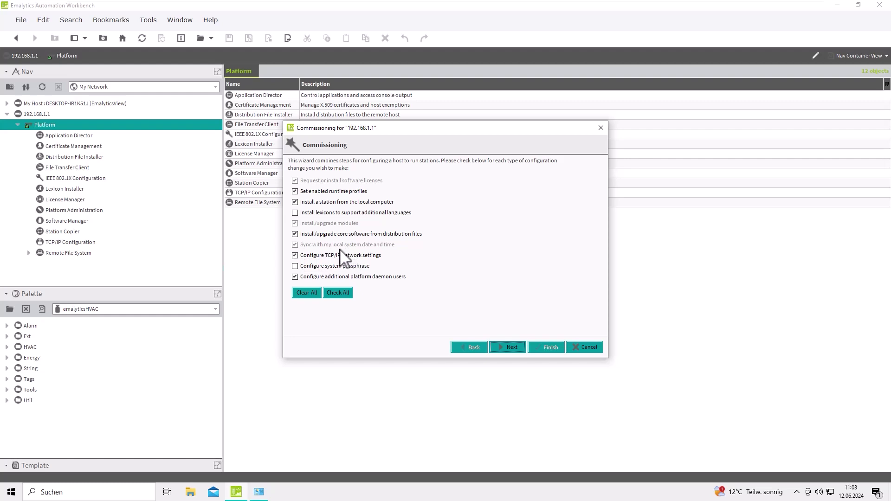
{"action": "left_click", "coordinate": [295, 277]}
{"action": "left_click", "coordinate": [509, 348]}
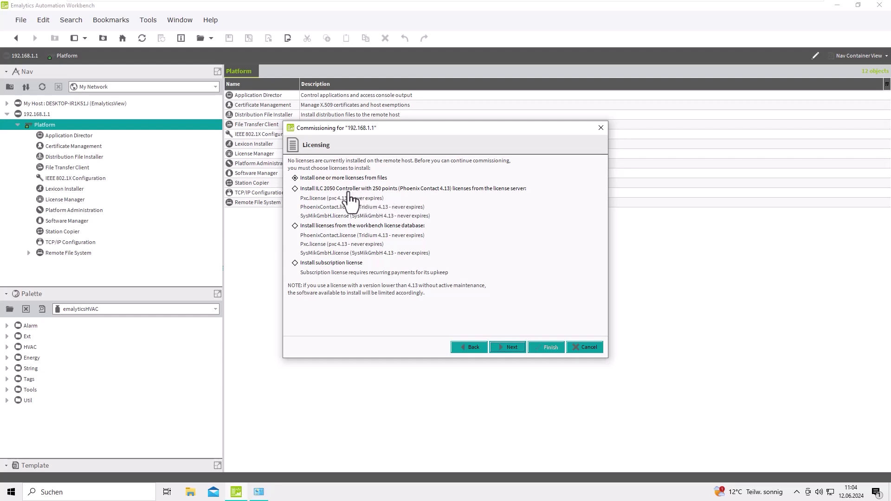
Step: Choose the ILC 2050 Controller with 250 points licenses from the license server and keep the preset runtime profiles
{"action": "left_click", "coordinate": [296, 189]}
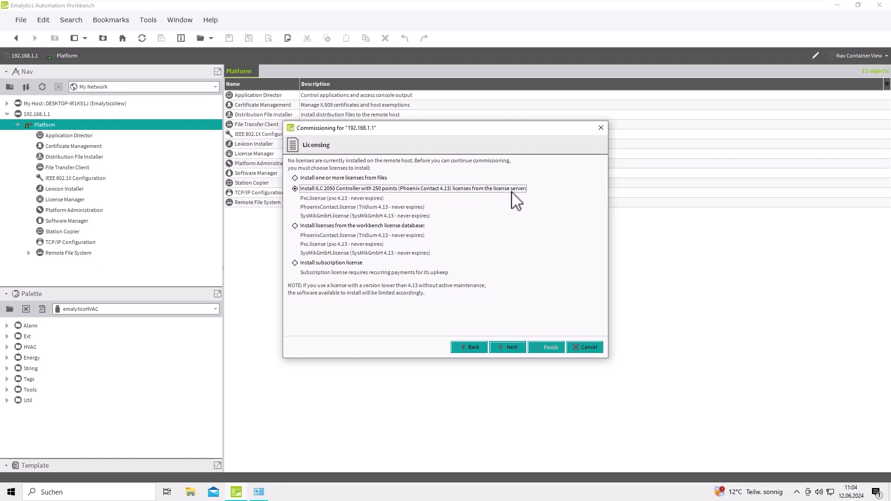
{"action": "left_click", "coordinate": [513, 347]}
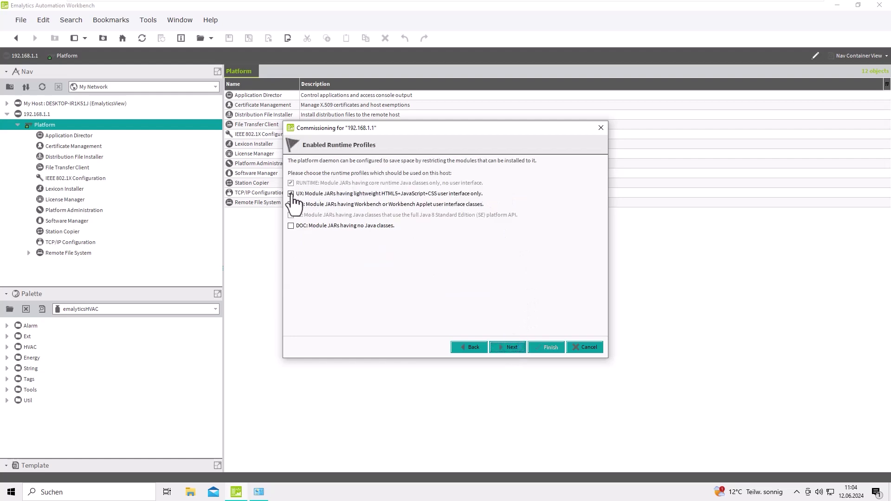
{"action": "left_click", "coordinate": [508, 347]}
Step: Choose the RawController station for installation on the controller under the new name CatanStation
{"action": "left_click", "coordinate": [360, 172]}
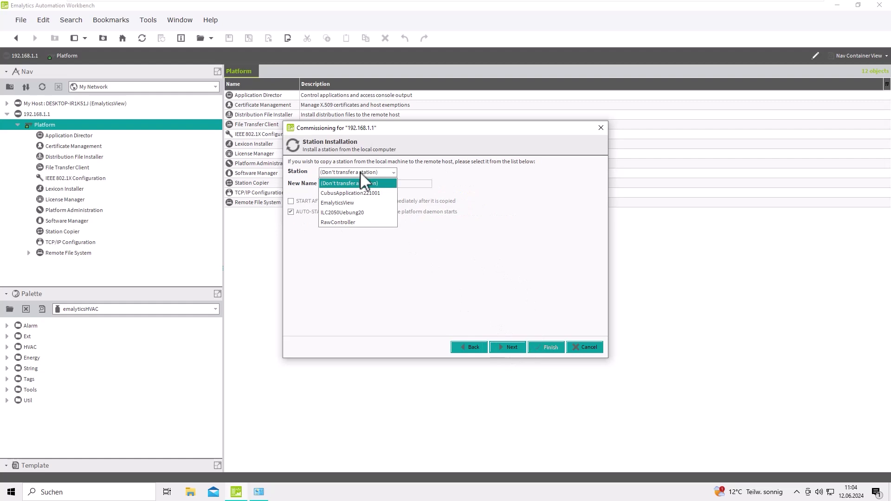
{"action": "left_click", "coordinate": [349, 223]}
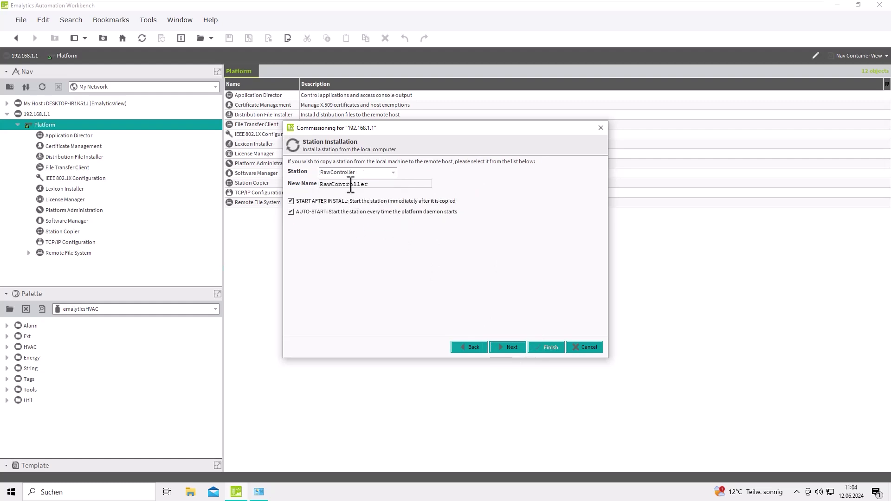
{"action": "double_click", "coordinate": [377, 185]}
{"action": "type", "text": "CatanStation"}
{"action": "left_click", "coordinate": [547, 349]}
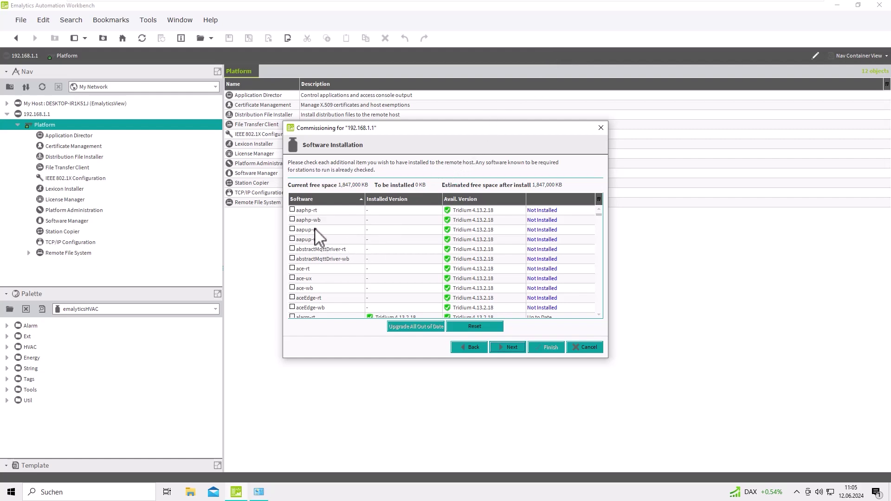
Step: Mark the emalyticsCatanIo-rt and emalyticsCatanIo-wb modules for installation
{"action": "left_click", "coordinate": [325, 241]}
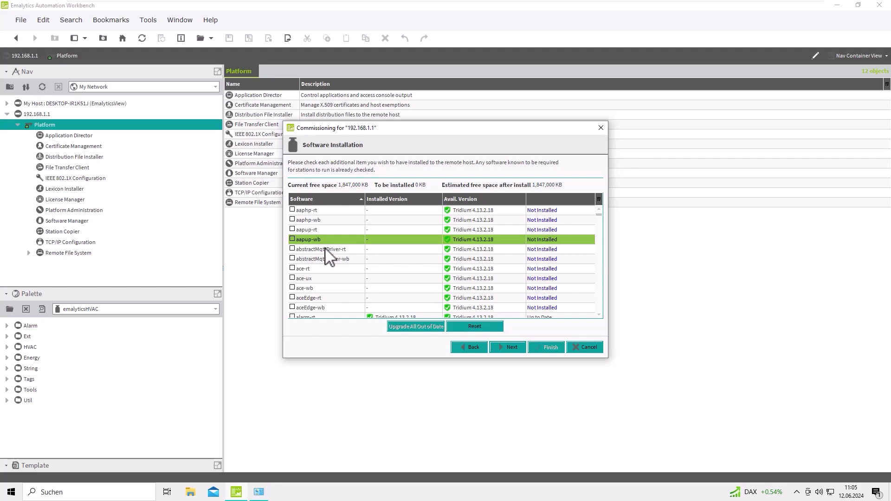
{"action": "scroll", "coordinate": [339, 248], "scroll_direction": "down", "scroll_amount": 8}
{"action": "scroll", "coordinate": [351, 251], "scroll_direction": "down", "scroll_amount": 10}
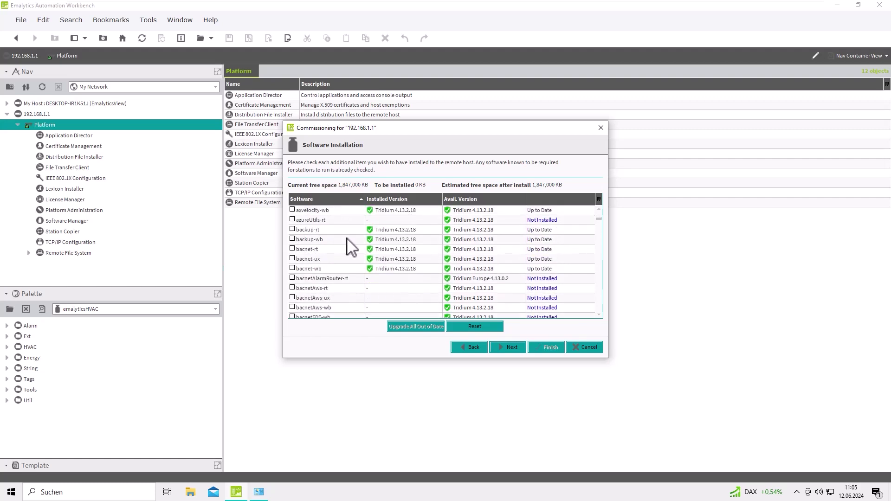
{"action": "scroll", "coordinate": [355, 260], "scroll_direction": "down", "scroll_amount": 10}
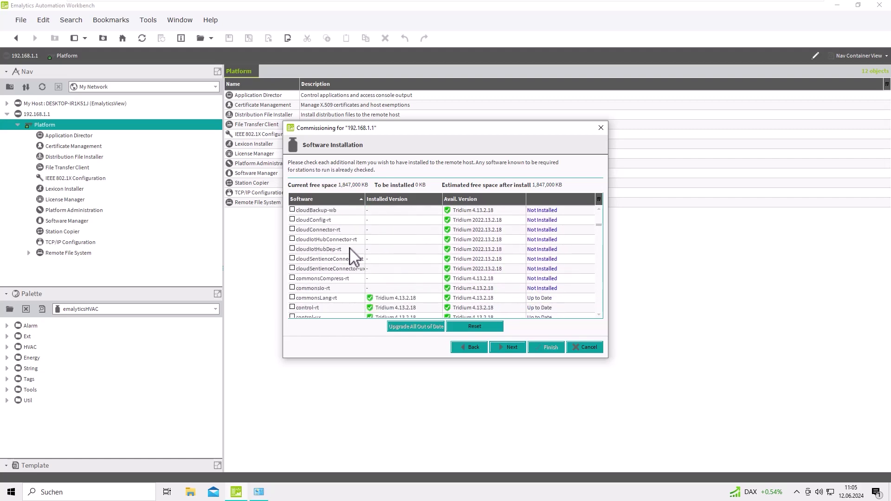
{"action": "scroll", "coordinate": [355, 260], "scroll_direction": "down", "scroll_amount": 3}
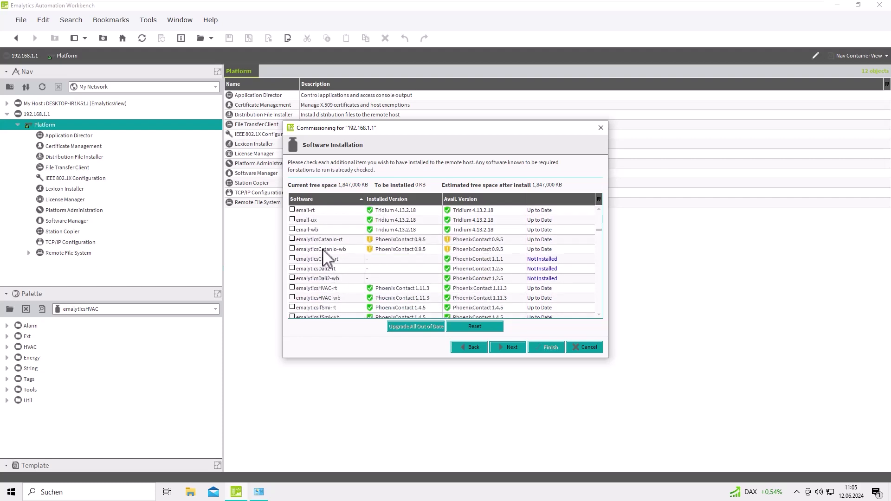
{"action": "left_click", "coordinate": [292, 249]}
{"action": "left_click", "coordinate": [292, 240]}
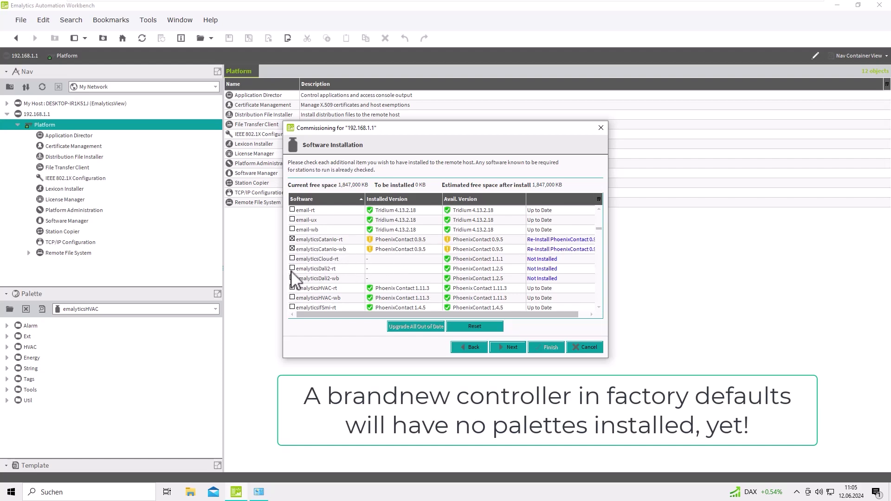
Step: Mark the rt and wb modules of emalyticsHVAC and emalyticsIfSmi for installation
{"action": "scroll", "coordinate": [293, 271], "scroll_direction": "down", "scroll_amount": 1}
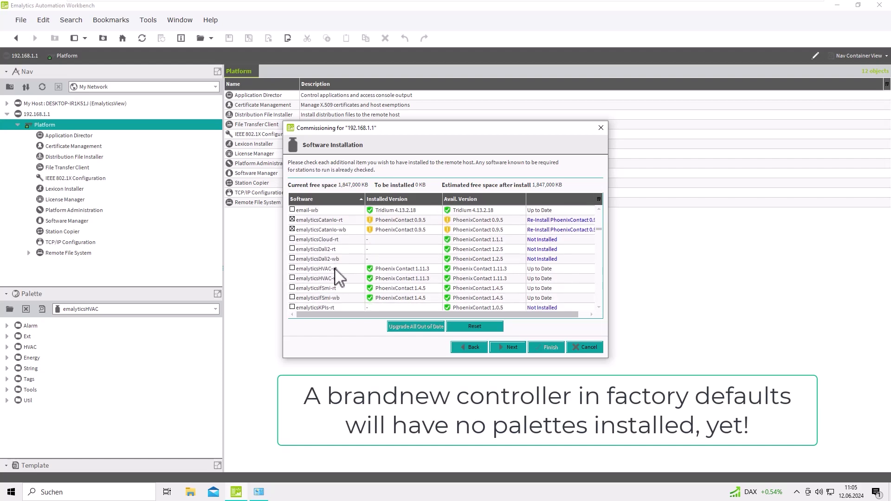
{"action": "left_click", "coordinate": [292, 268]}
{"action": "left_click", "coordinate": [292, 278]}
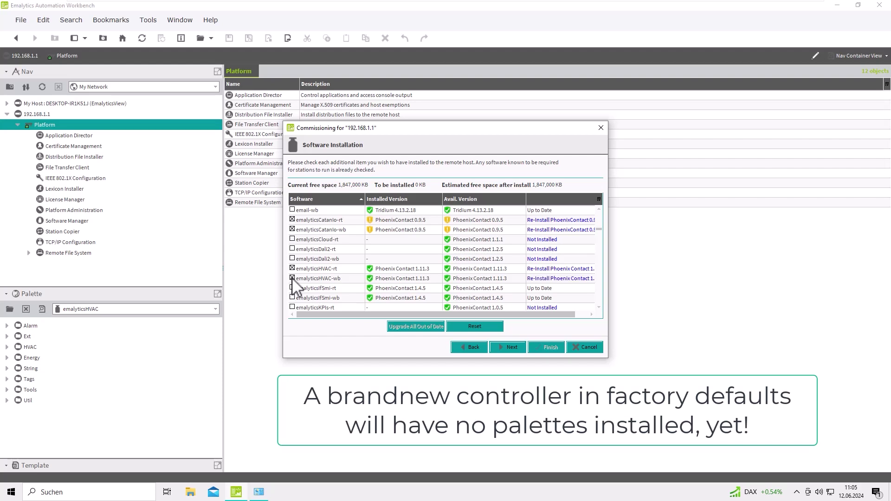
{"action": "scroll", "coordinate": [315, 273], "scroll_direction": "down", "scroll_amount": 2}
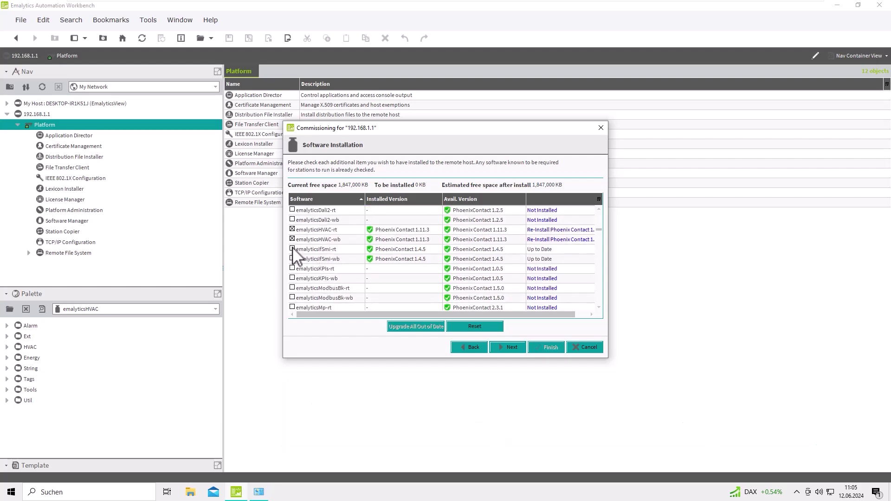
{"action": "left_click", "coordinate": [292, 249]}
{"action": "left_click", "coordinate": [292, 259]}
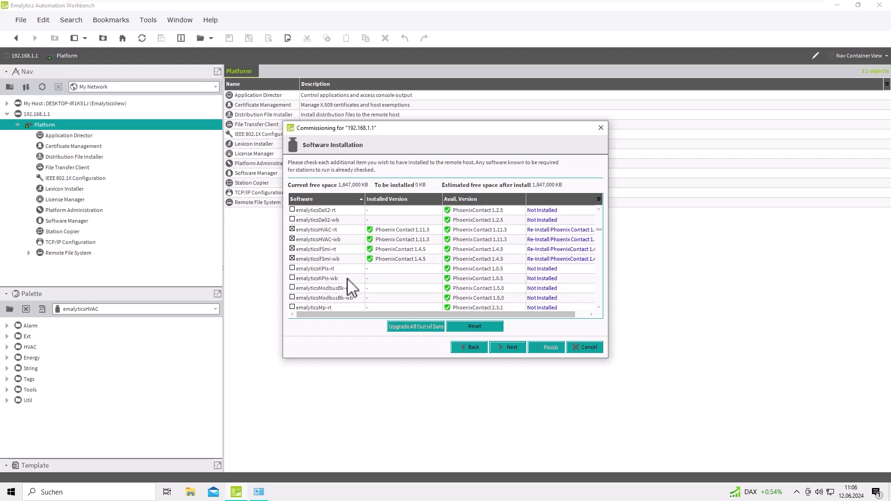
Step: Mark emalyticsRoom-rt and emalyticsRoom-wb for installation and accept the module selection despite the signature warnings
{"action": "scroll", "coordinate": [349, 286], "scroll_direction": "down", "scroll_amount": 3}
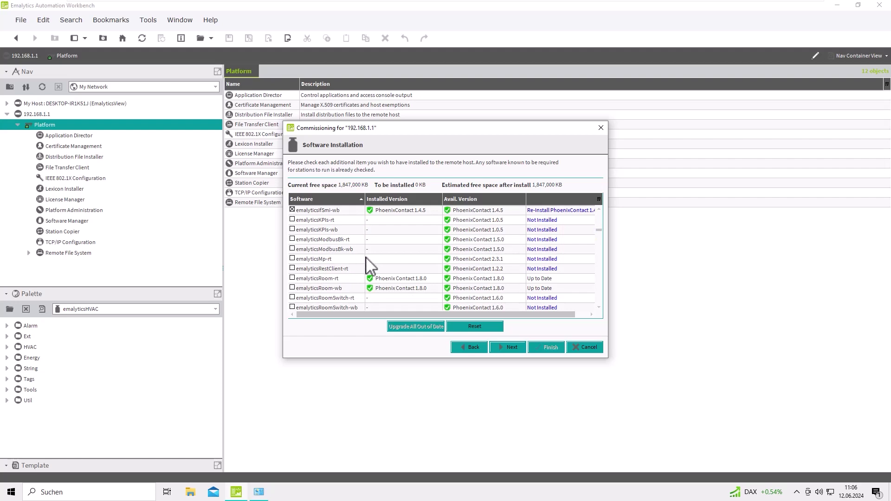
{"action": "scroll", "coordinate": [366, 272], "scroll_direction": "down", "scroll_amount": 1}
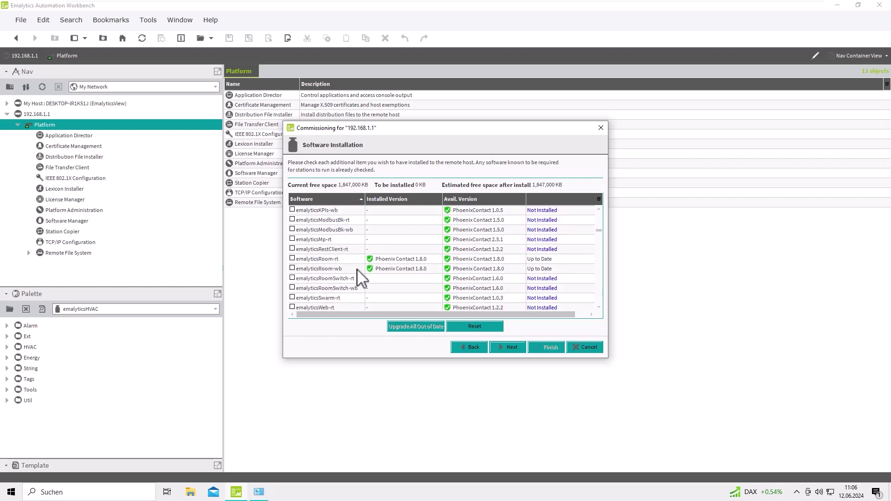
{"action": "left_click", "coordinate": [292, 259]}
{"action": "left_click", "coordinate": [292, 268]}
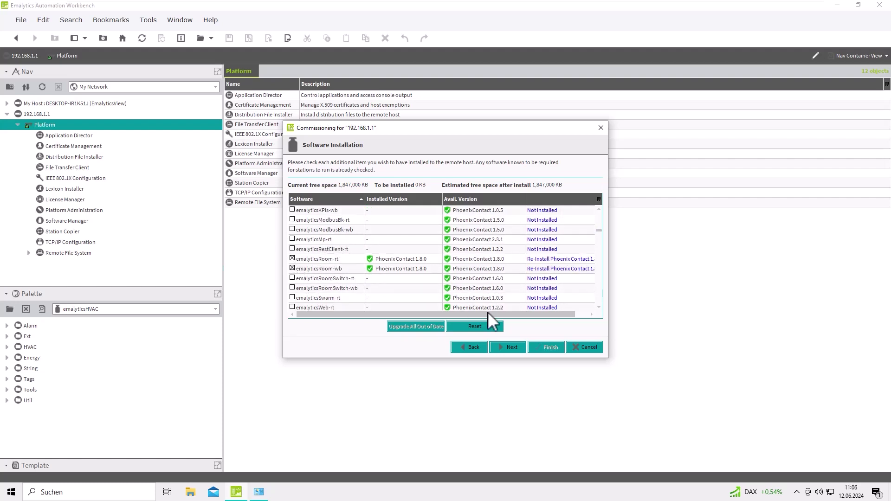
{"action": "left_click", "coordinate": [512, 348]}
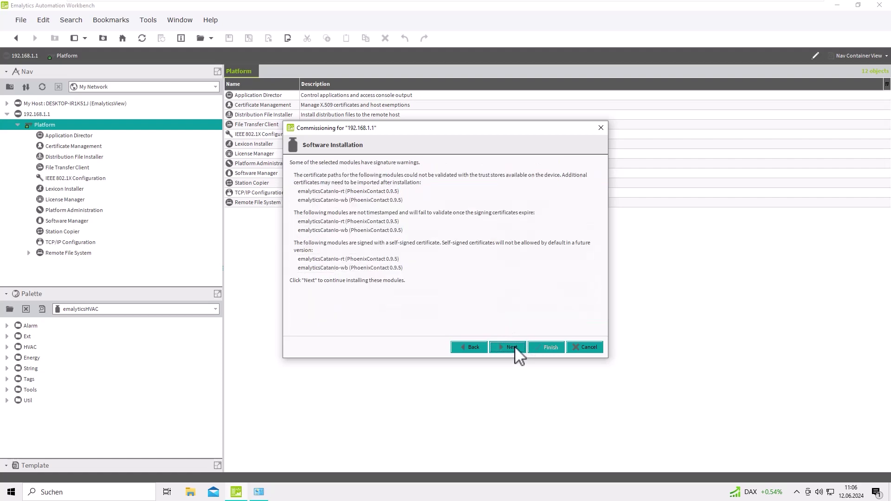
{"action": "left_click", "coordinate": [513, 347]}
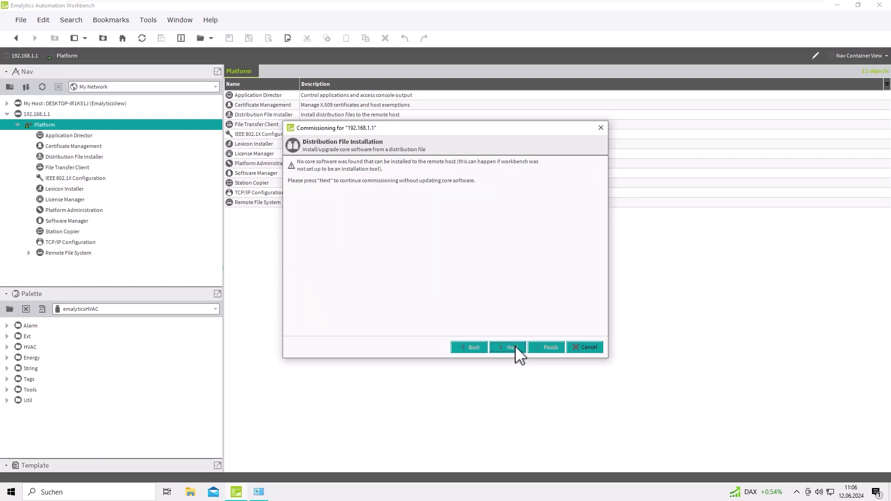
Step: Continue without a core software update, check Interface 1's IPv4 settings, and proceed to the commissioning review with the TCP/IP settings kept
{"action": "left_click", "coordinate": [514, 346]}
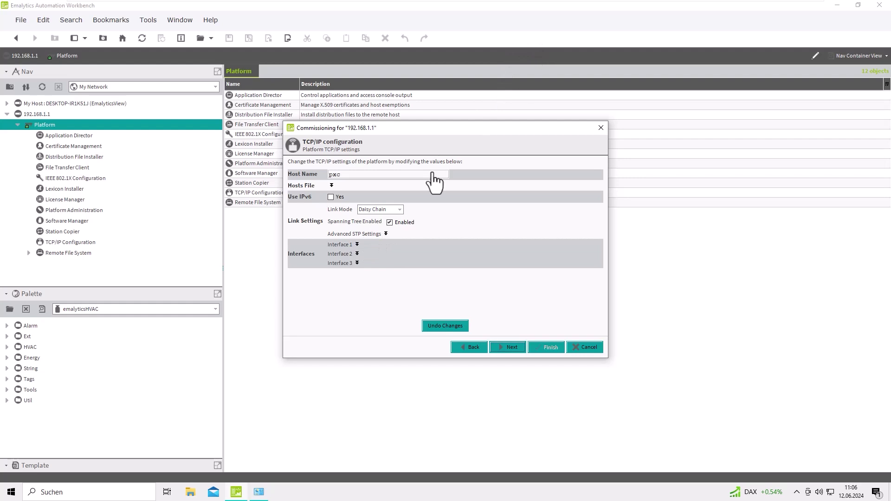
{"action": "left_click", "coordinate": [357, 244]}
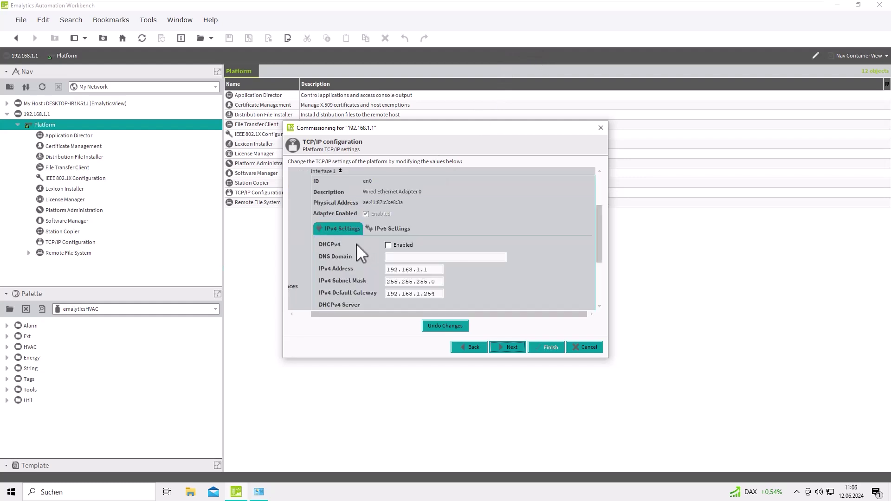
{"action": "left_click", "coordinate": [514, 347]}
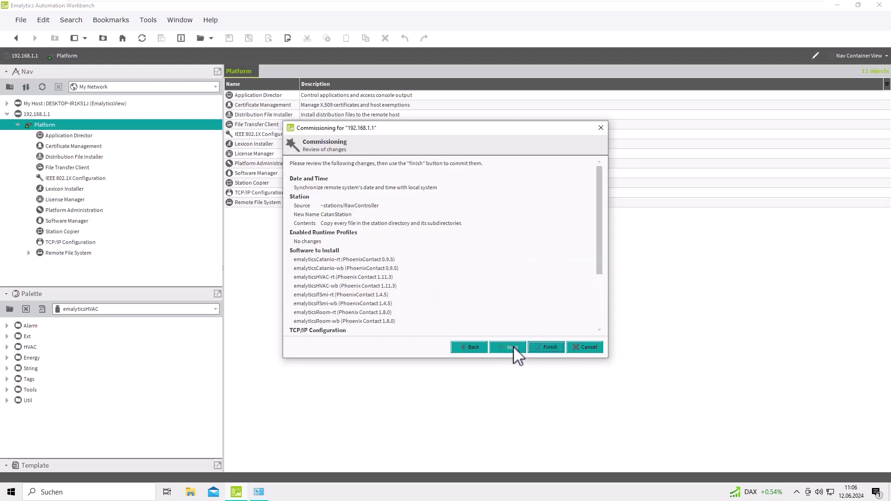
Step: Commit the reviewed commissioning changes and reconnect to the platform at 192.168.1.1 by entering the platform password
{"action": "left_click", "coordinate": [541, 349]}
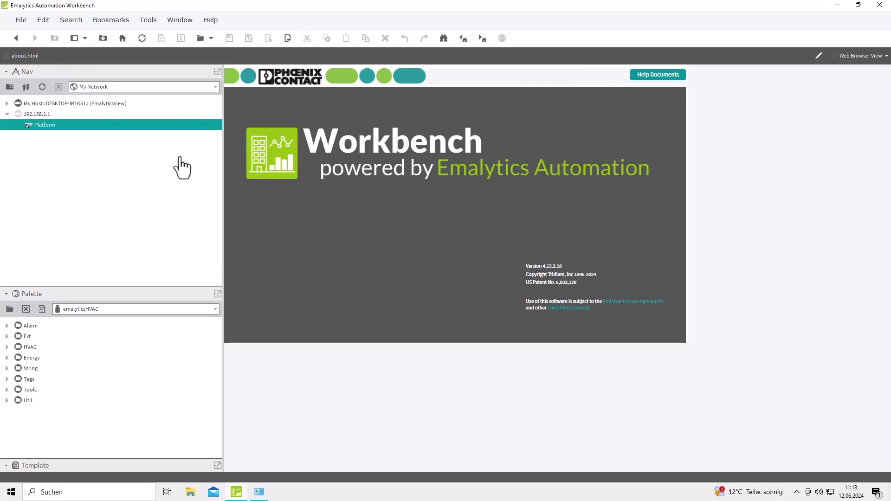
{"action": "double_click", "coordinate": [42, 125]}
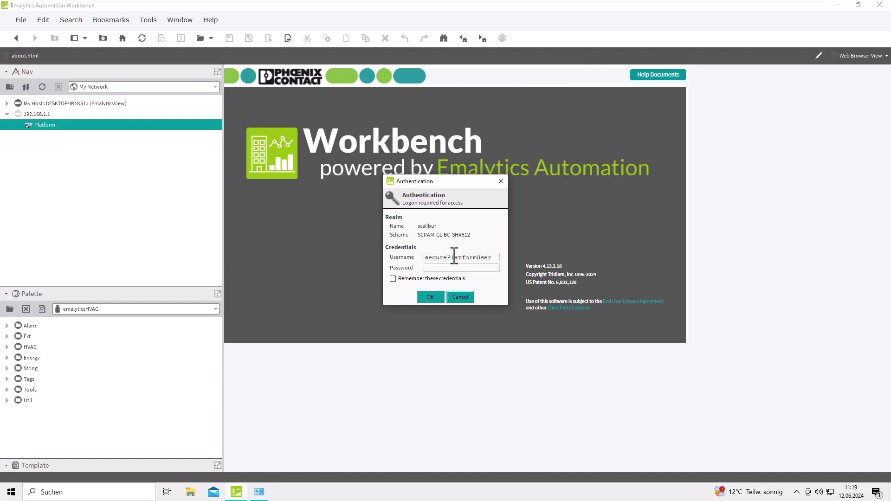
{"action": "key", "text": "Tab"}
{"action": "type", "text": "*****"}
{"action": "left_click", "coordinate": [430, 295]}
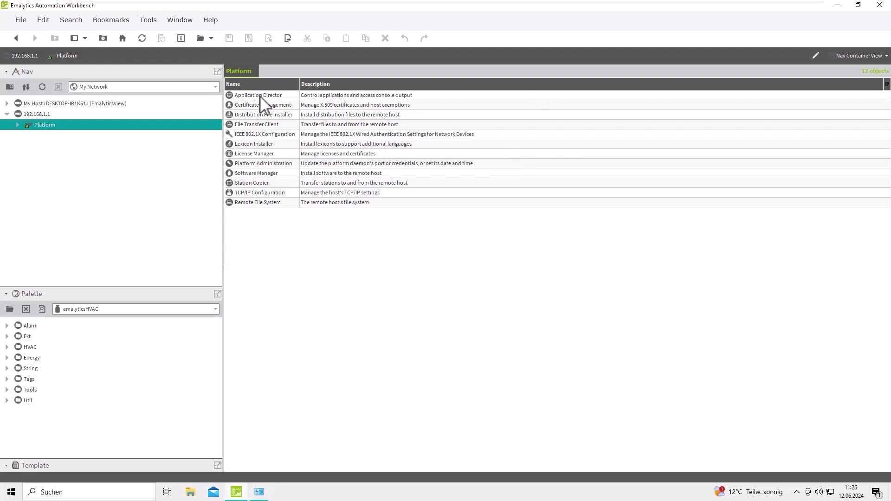
Step: Open CatanStation from the Application Director and log on with the remembered station credentials
{"action": "double_click", "coordinate": [269, 95]}
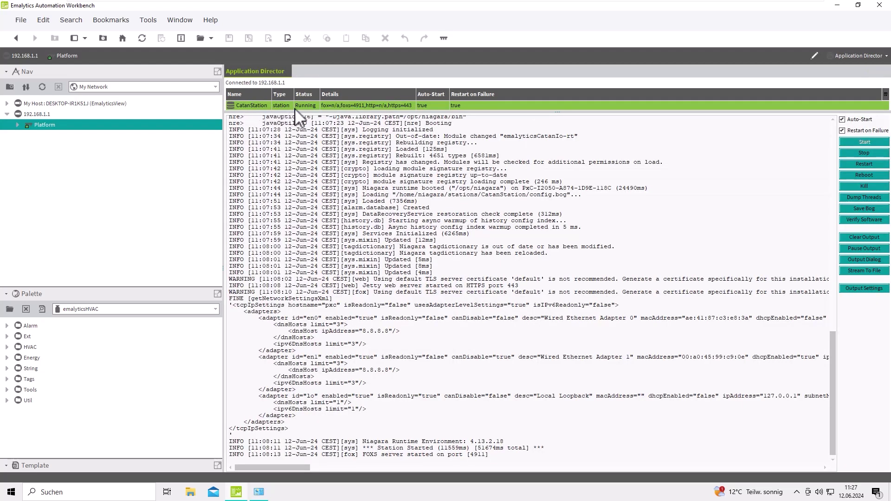
{"action": "double_click", "coordinate": [300, 105]}
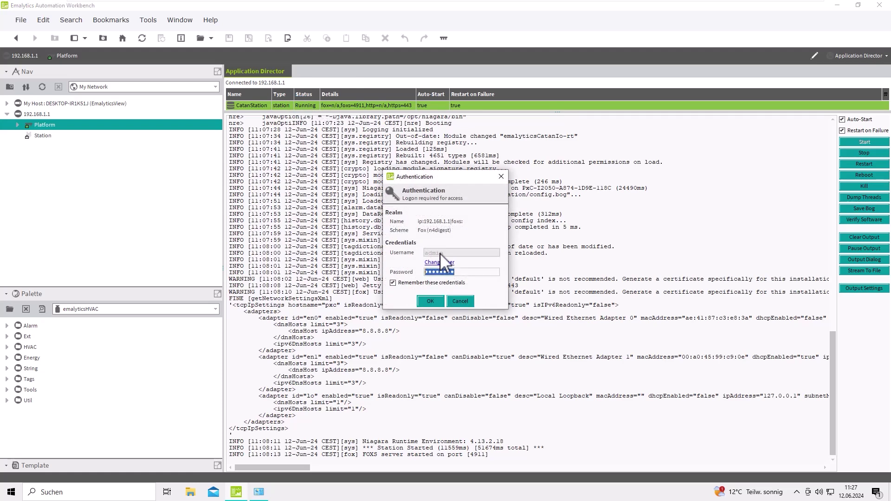
{"action": "left_click", "coordinate": [437, 301]}
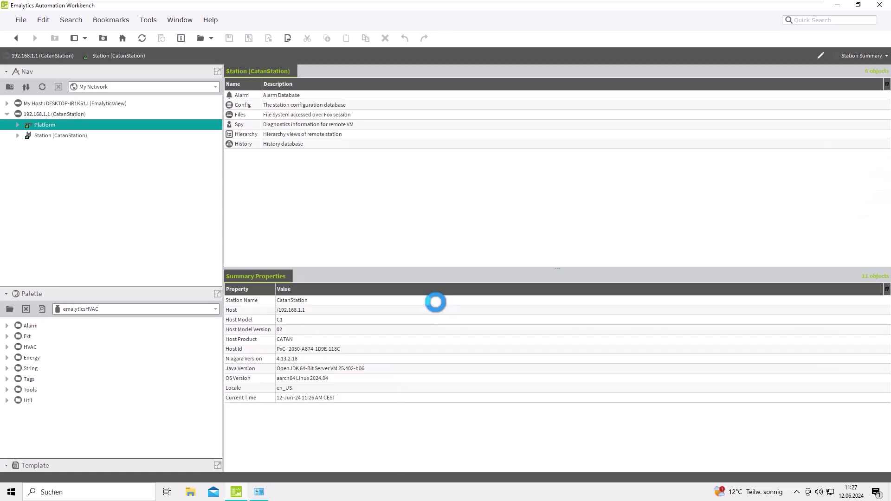
Step: Open the Drivers container in CatanStation's Config and add one Emalytics Catan Io Network
{"action": "left_click", "coordinate": [17, 136]}
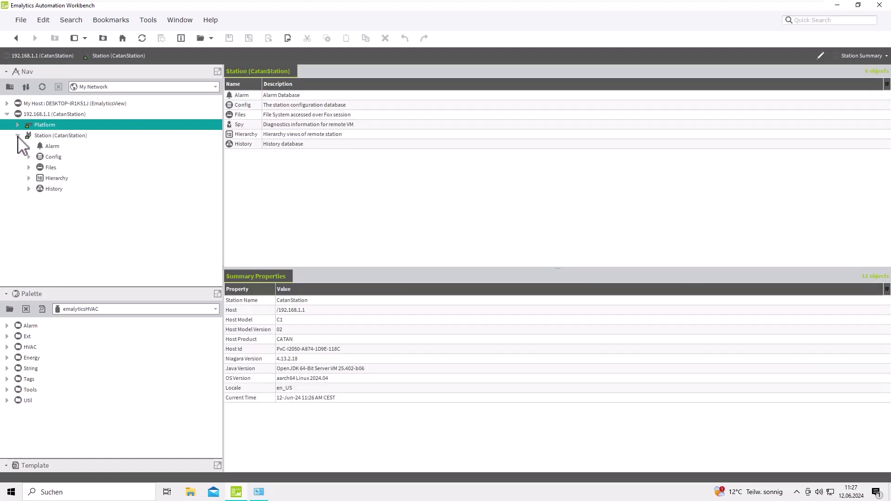
{"action": "left_click", "coordinate": [28, 157]}
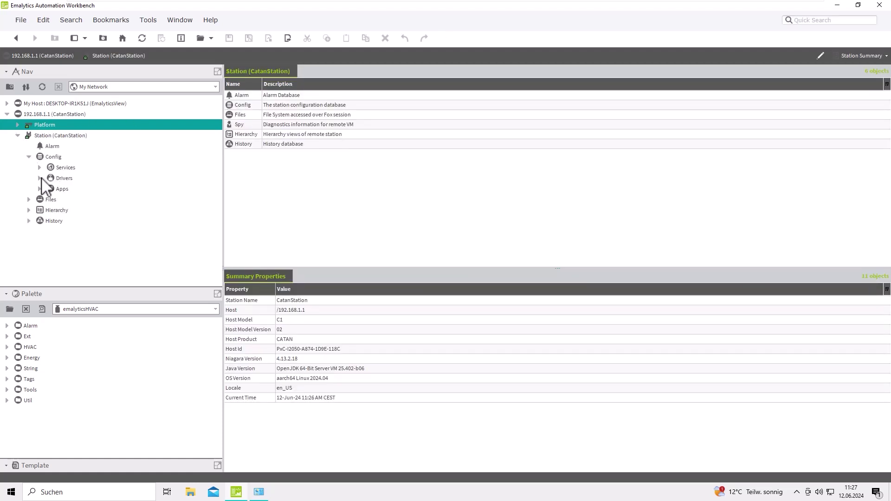
{"action": "left_click", "coordinate": [39, 179]}
{"action": "left_click", "coordinate": [65, 180]}
{"action": "double_click", "coordinate": [65, 180]}
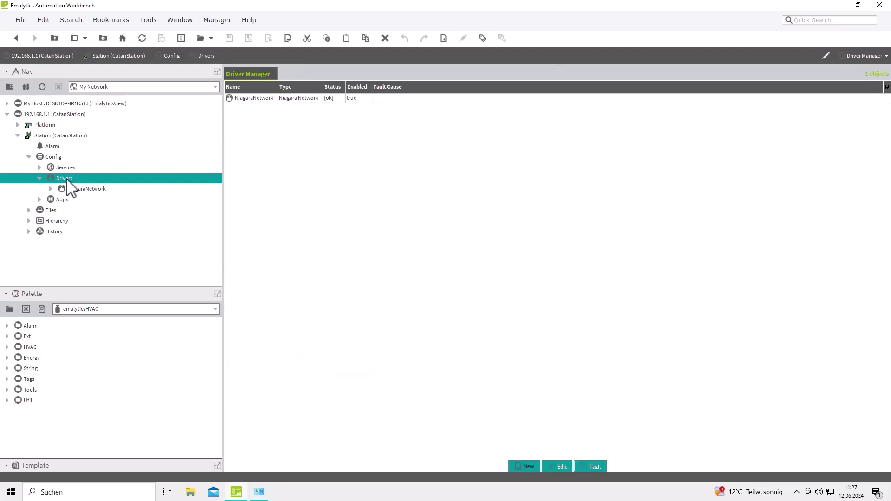
{"action": "left_click", "coordinate": [528, 466]}
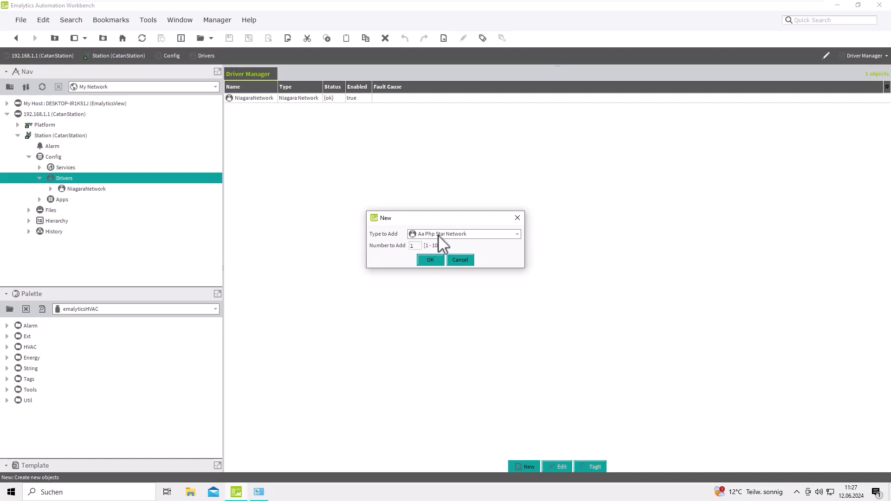
{"action": "left_click", "coordinate": [438, 234]}
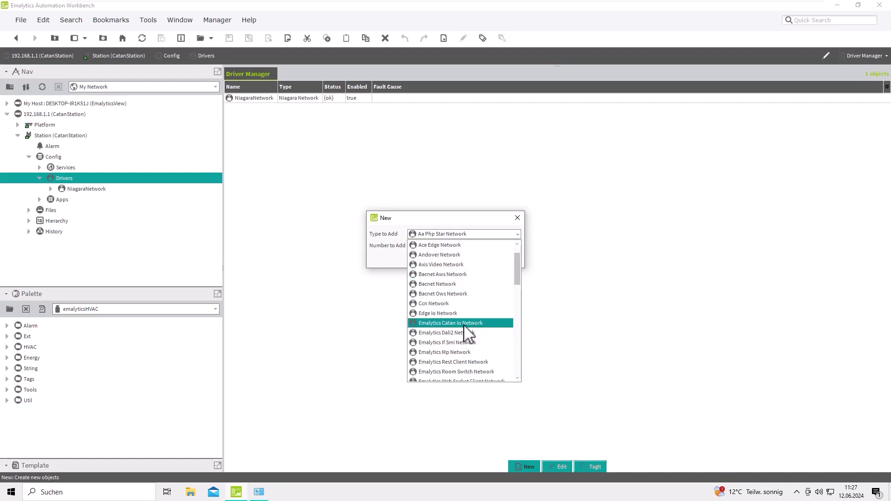
{"action": "left_click", "coordinate": [464, 325]}
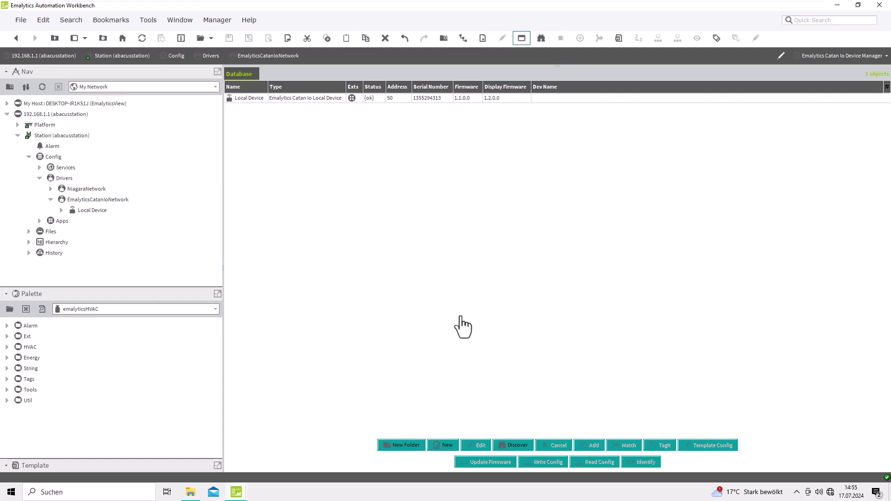
Step: Discover Catan IO devices with addressing set to All and add device 166 as an Emalytics Catan Io Dor6 Ui8
{"action": "left_click", "coordinate": [507, 445]}
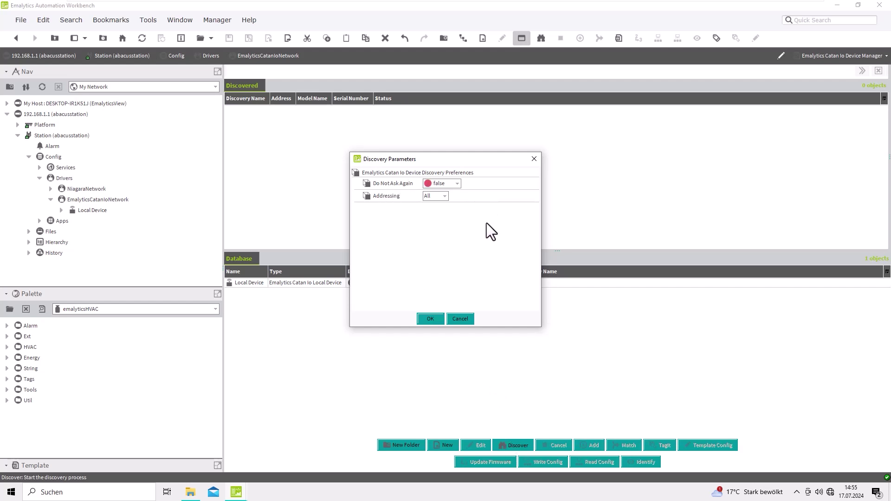
{"action": "left_click", "coordinate": [430, 319]}
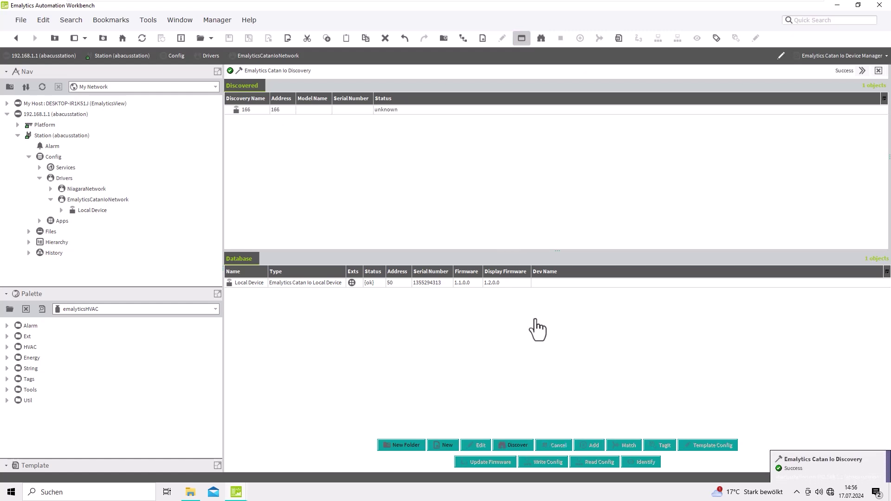
{"action": "left_click", "coordinate": [255, 112]}
{"action": "left_click_drag", "start_coordinate": [256, 112], "coordinate": [310, 313]}
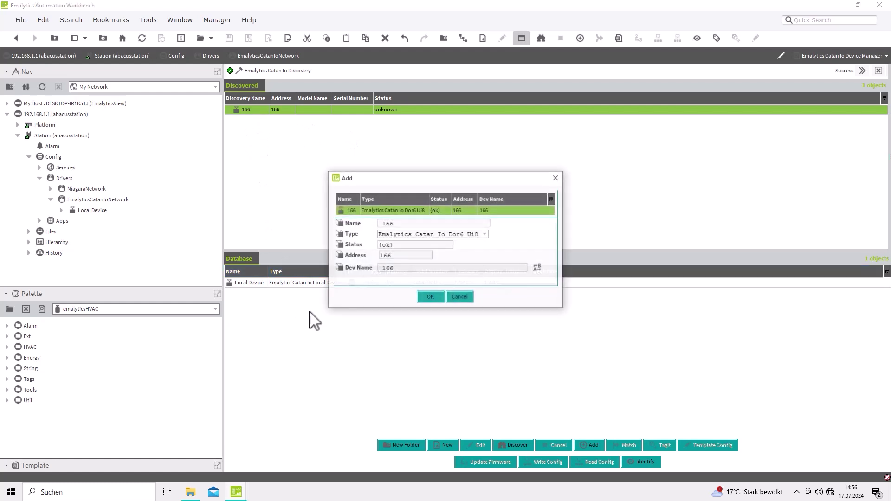
{"action": "left_click", "coordinate": [431, 297]}
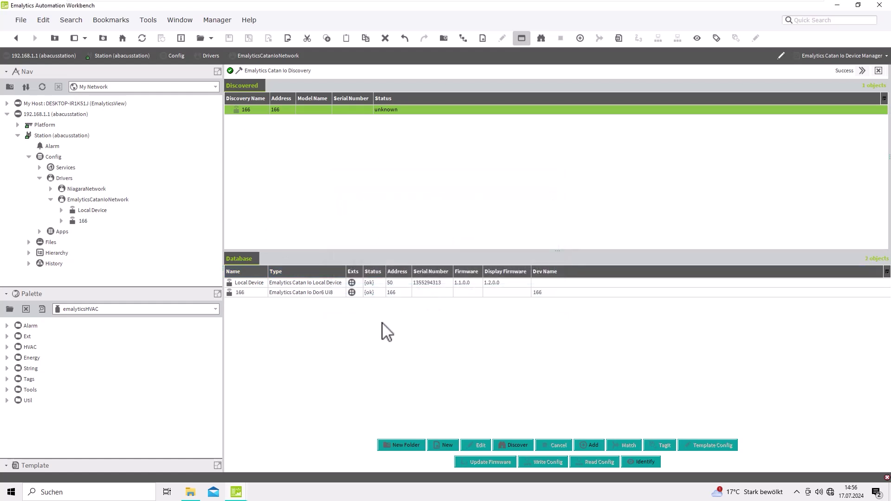
Step: Run Identify on device 166 in the EmalyticsCatanIoNetwork device database
{"action": "left_click", "coordinate": [483, 329]}
{"action": "left_click", "coordinate": [302, 294]}
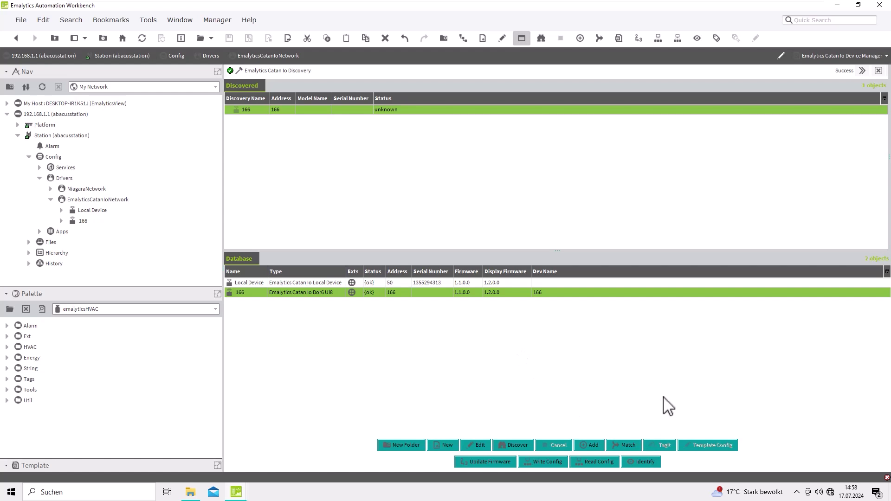
{"action": "left_click", "coordinate": [641, 463]}
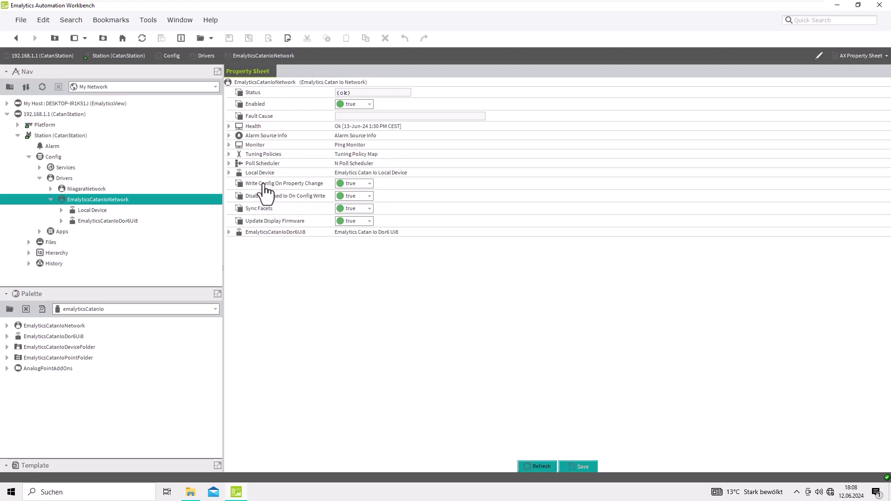
Step: Open the English guide help for EmalyticsCatanIoNetwork and place its window beside the network's property names
{"action": "right_click", "coordinate": [247, 82]}
{"action": "mouse_move", "coordinate": [278, 96]}
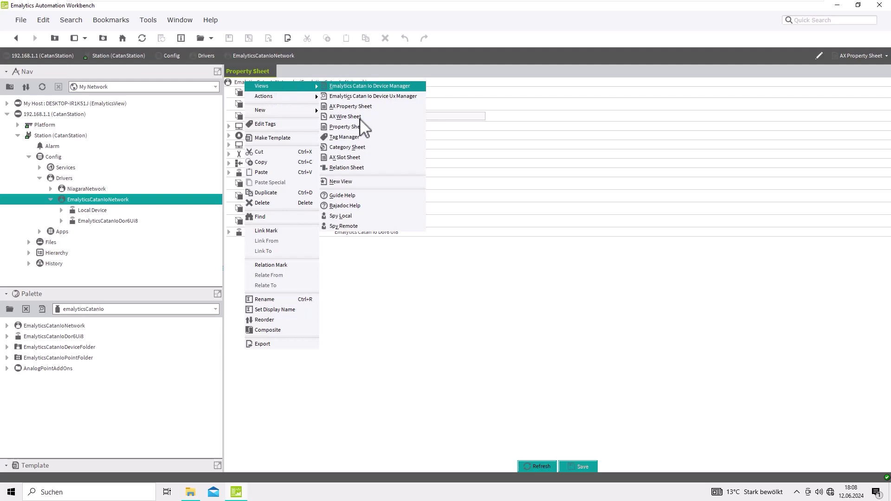
{"action": "left_click", "coordinate": [357, 195]}
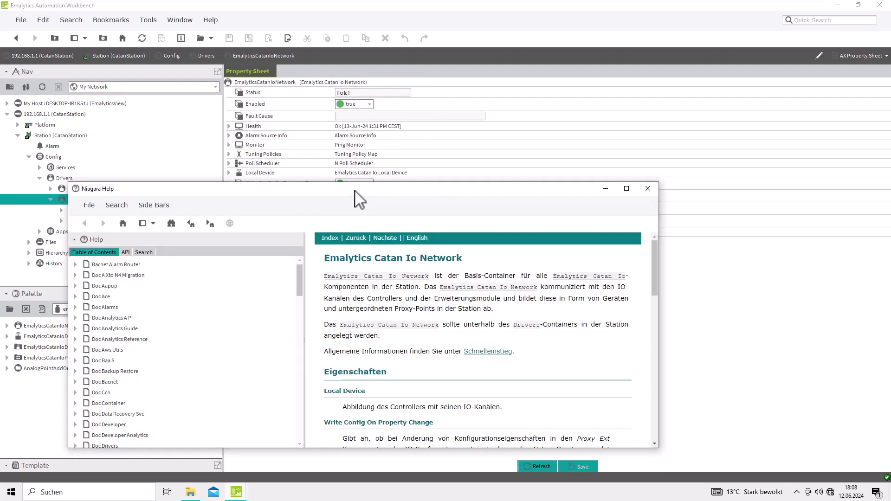
{"action": "left_click_drag", "start_coordinate": [361, 194], "coordinate": [519, 87]}
{"action": "left_click", "coordinate": [439, 215]}
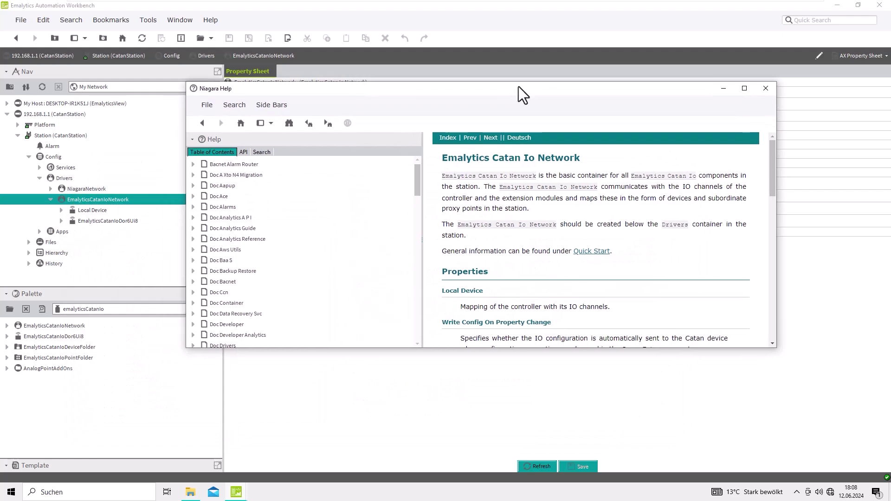
{"action": "left_click_drag", "start_coordinate": [344, 92], "coordinate": [519, 79]}
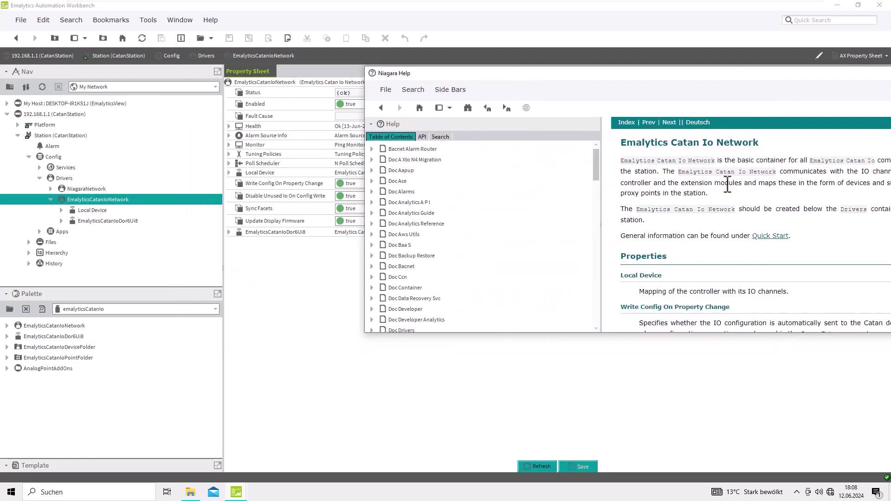
Step: Read the help on Disable Unused Io On Config Write, Sync Facets and Update Display Firmware, and return to the property sheet
{"action": "scroll", "coordinate": [725, 195], "scroll_direction": "down", "scroll_amount": 5}
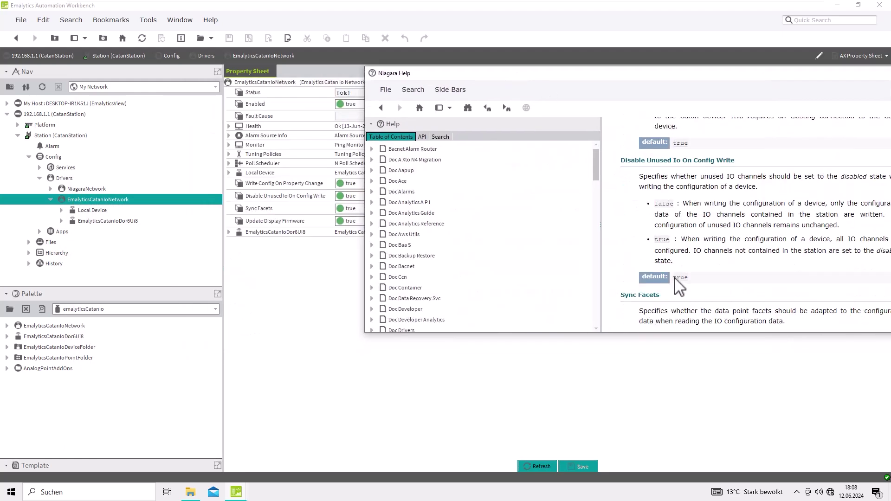
{"action": "scroll", "coordinate": [683, 261], "scroll_direction": "down", "scroll_amount": 1}
{"action": "left_click_drag", "start_coordinate": [621, 252], "coordinate": [692, 257]}
{"action": "scroll", "coordinate": [692, 257], "scroll_direction": "down", "scroll_amount": 1}
{"action": "scroll", "coordinate": [692, 257], "scroll_direction": "down", "scroll_amount": 3}
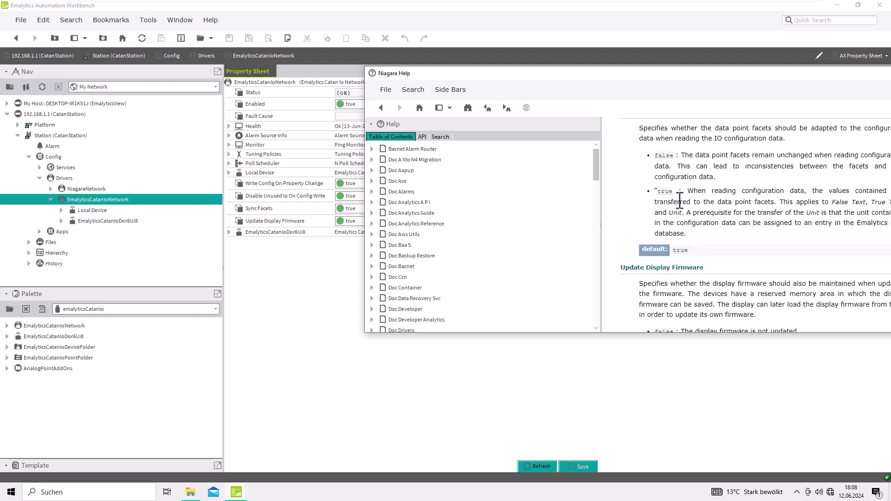
{"action": "scroll", "coordinate": [687, 246], "scroll_direction": "down", "scroll_amount": 1}
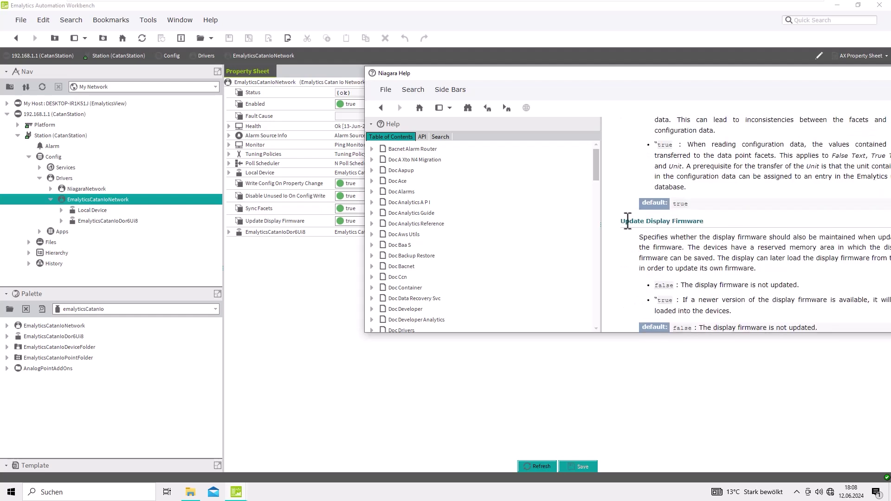
{"action": "left_click_drag", "start_coordinate": [621, 221], "coordinate": [705, 209]}
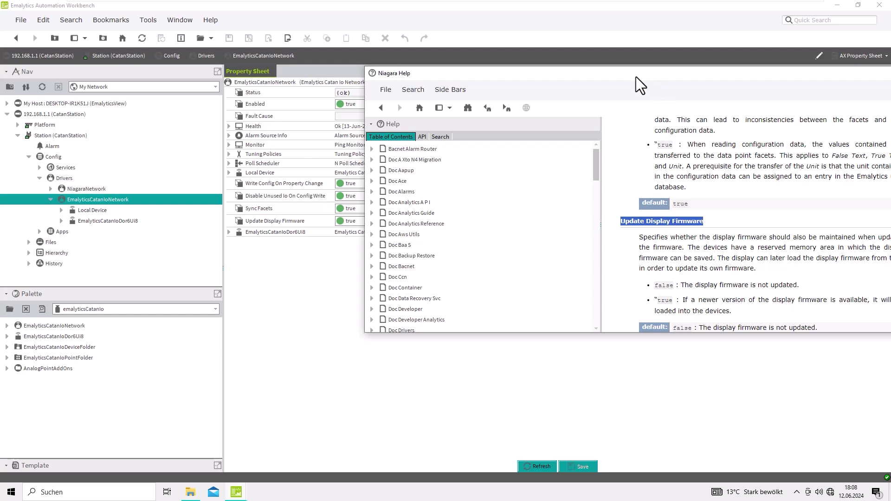
{"action": "left_click", "coordinate": [348, 251]}
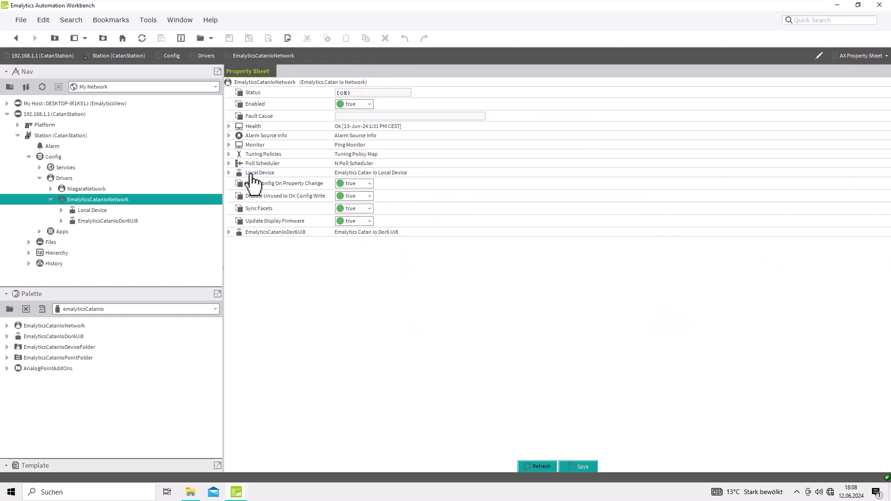
Step: Examine the Local Device properties, including model name, hardware revision, points in failure, points overridden and display firmware path
{"action": "left_click", "coordinate": [229, 173]}
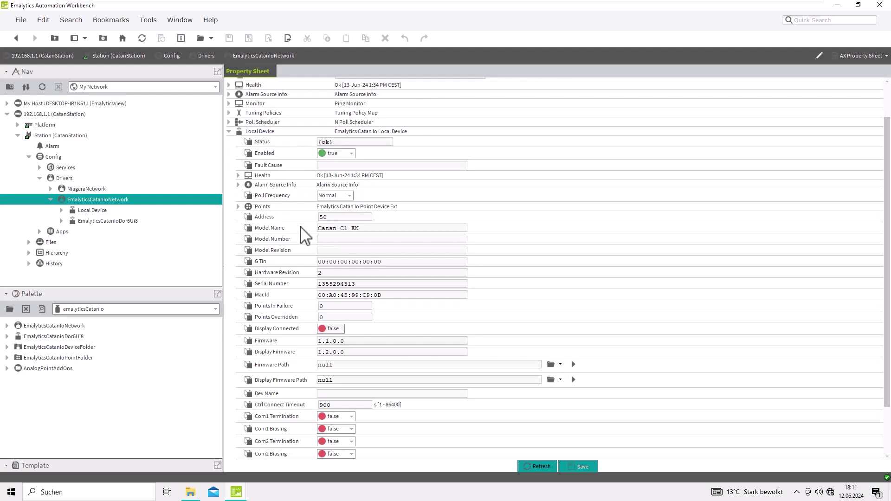
{"action": "left_click_drag", "start_coordinate": [360, 228], "coordinate": [318, 228]}
{"action": "double_click", "coordinate": [320, 272]}
{"action": "left_click", "coordinate": [322, 306]}
{"action": "left_click", "coordinate": [327, 317]}
{"action": "left_click", "coordinate": [342, 379]}
{"action": "scroll", "coordinate": [243, 295], "scroll_direction": "up", "scroll_amount": 2}
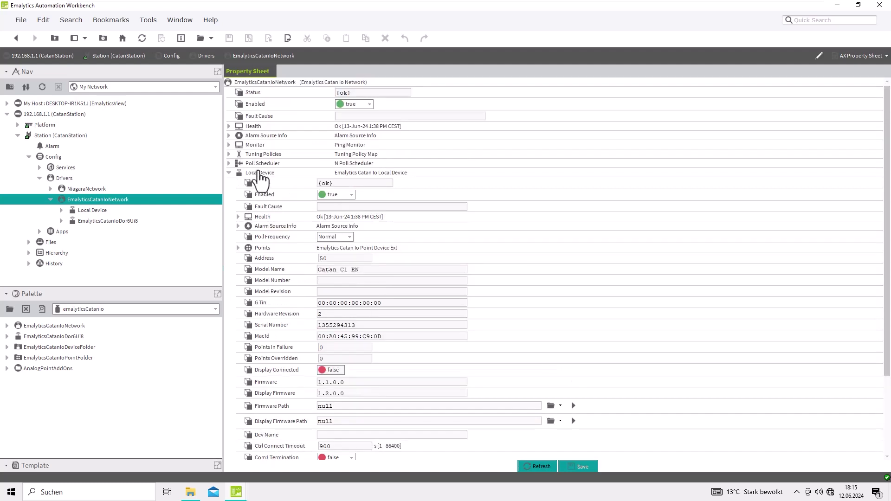
Step: Read the Local Device guide help on the controller's IO channels and close the help window
{"action": "right_click", "coordinate": [255, 174]}
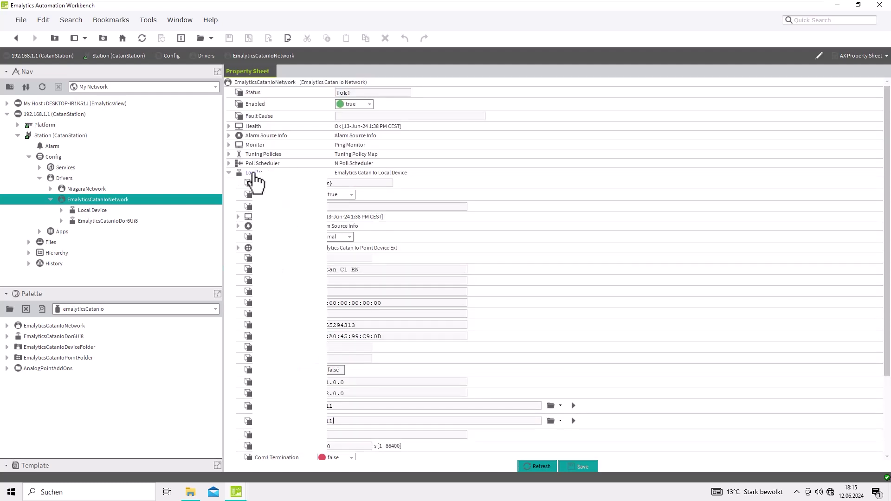
{"action": "mouse_move", "coordinate": [270, 178]}
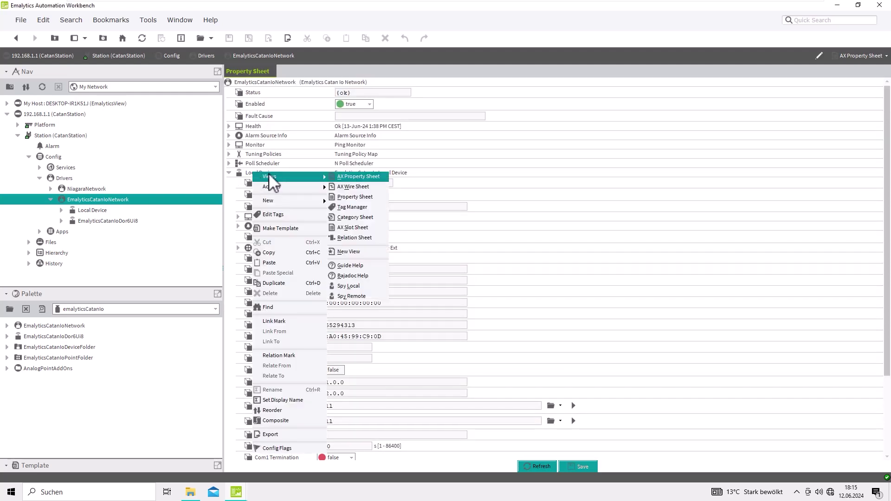
{"action": "left_click", "coordinate": [362, 267]}
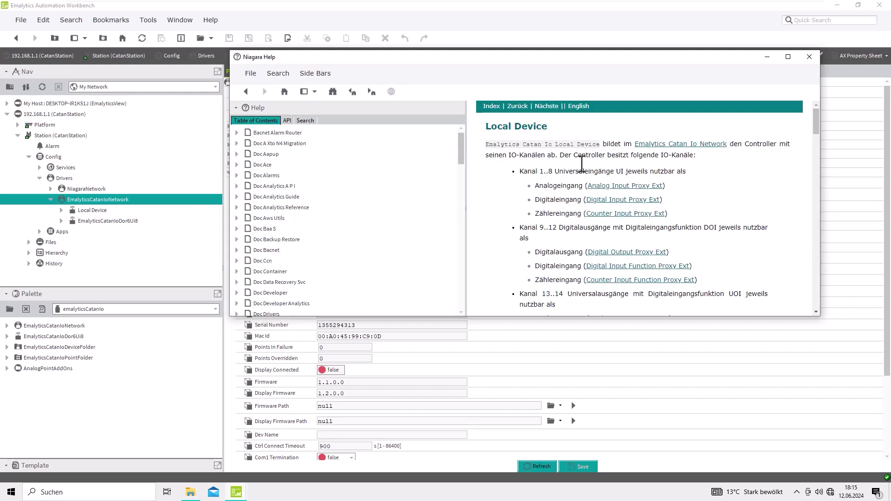
{"action": "scroll", "coordinate": [552, 182], "scroll_direction": "down", "scroll_amount": 3}
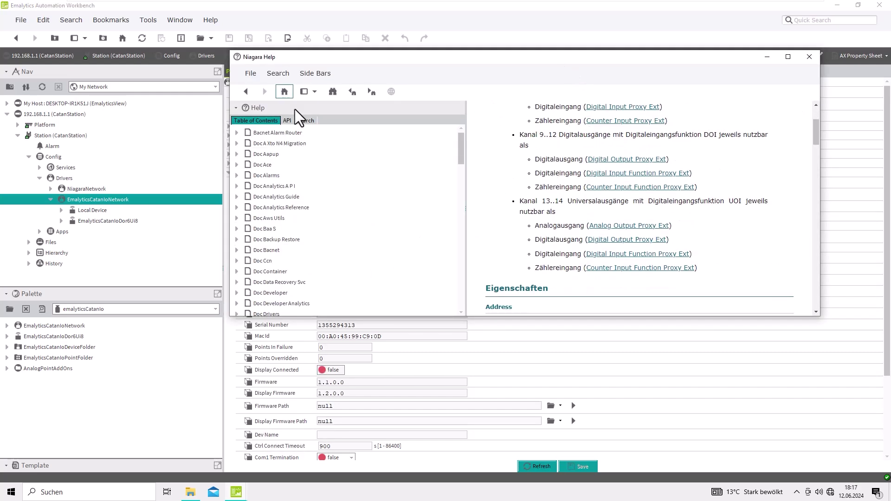
{"action": "left_click", "coordinate": [813, 57]}
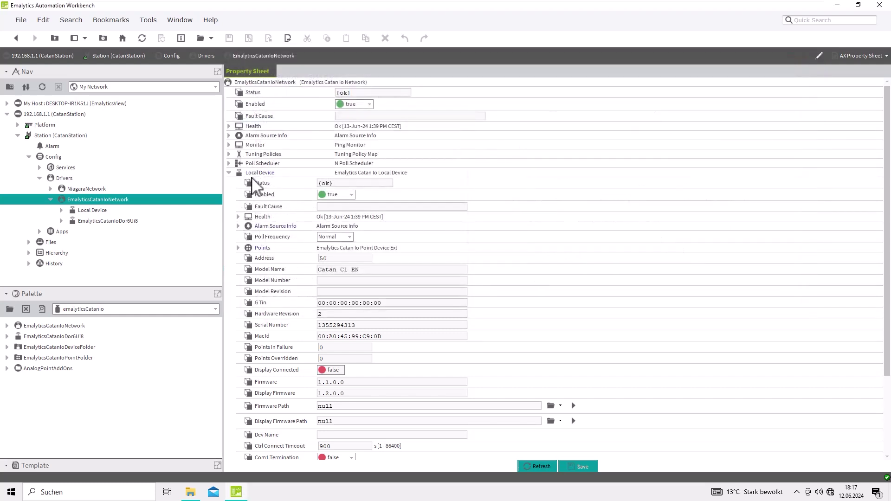
Step: Open the Local Device's Points in the point manager and run a discovery of its IO points
{"action": "left_click", "coordinate": [268, 250]}
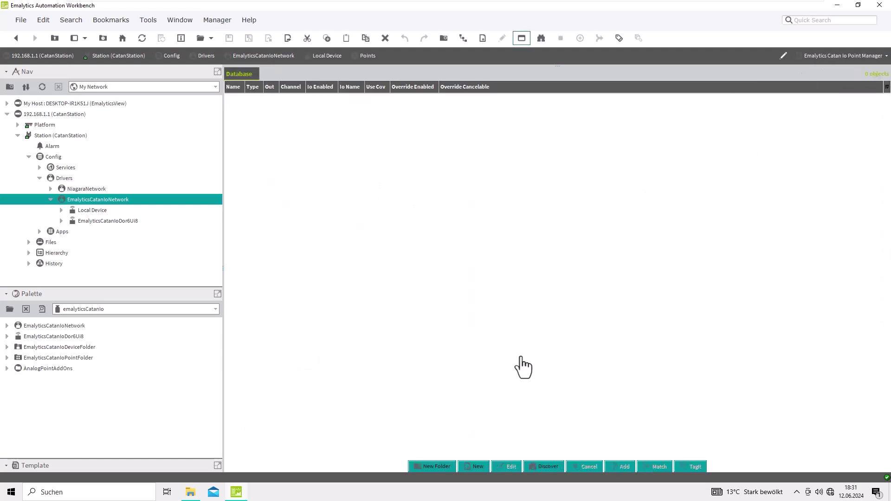
{"action": "left_click", "coordinate": [546, 466]}
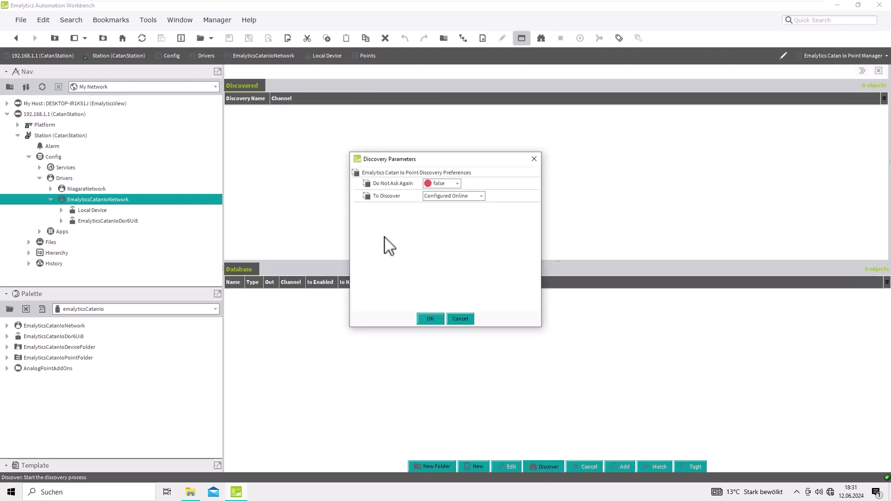
{"action": "left_click", "coordinate": [464, 197]}
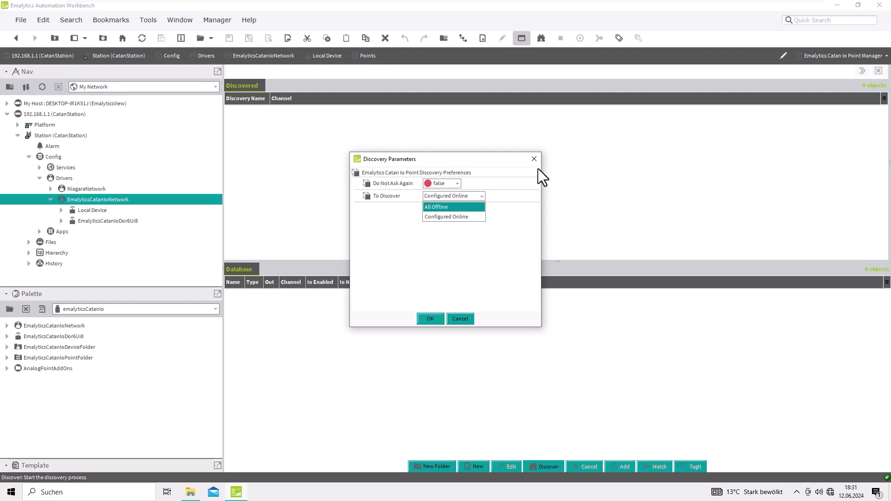
{"action": "left_click", "coordinate": [431, 318]}
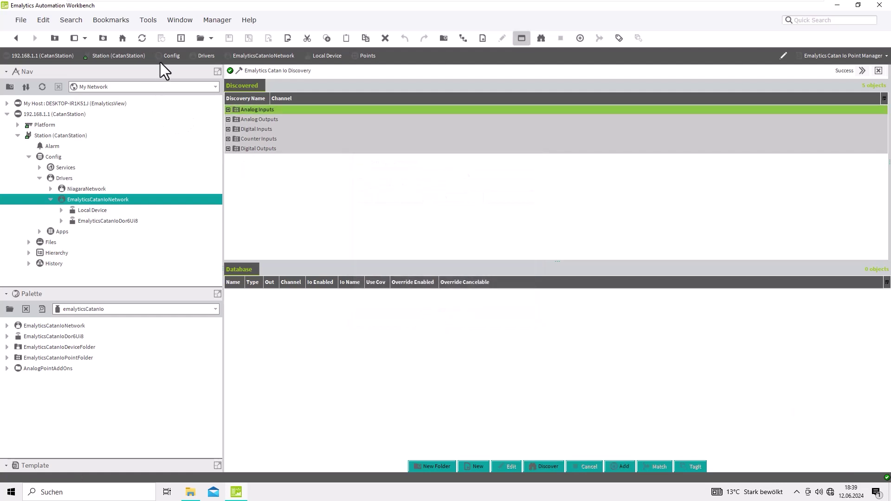
Step: Expand the discovered Analog Inputs and Analog Outputs and examine their channel assignments
{"action": "left_click", "coordinate": [228, 110]}
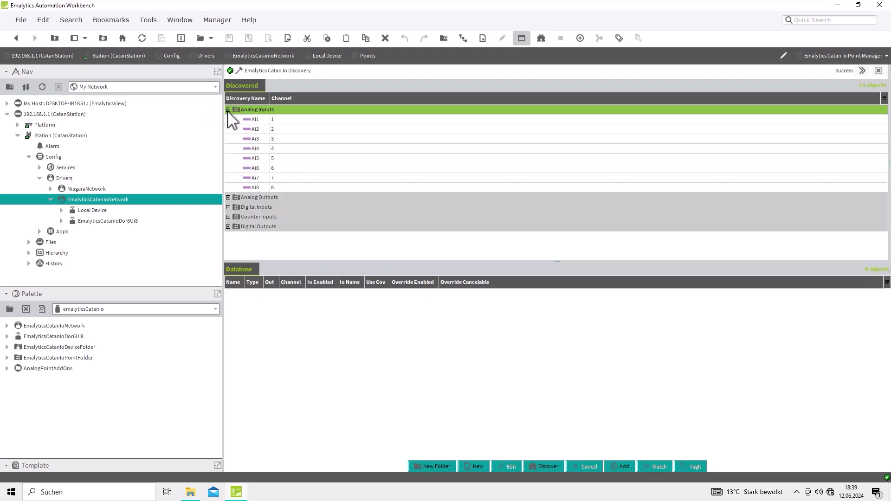
{"action": "left_click", "coordinate": [285, 120]}
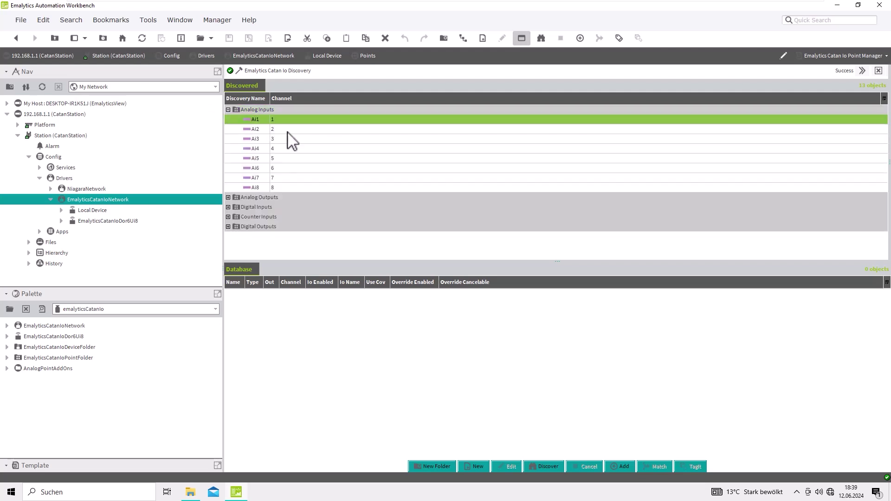
{"action": "left_click", "coordinate": [283, 188]}
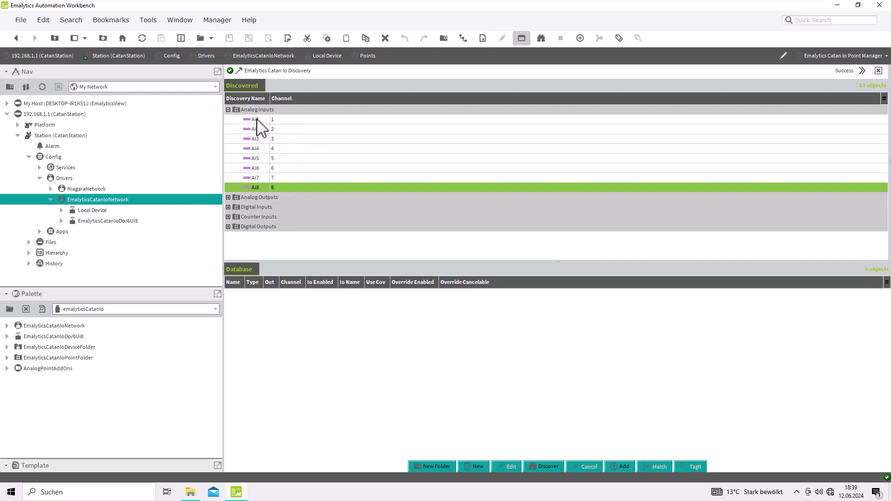
{"action": "left_click", "coordinate": [229, 198]}
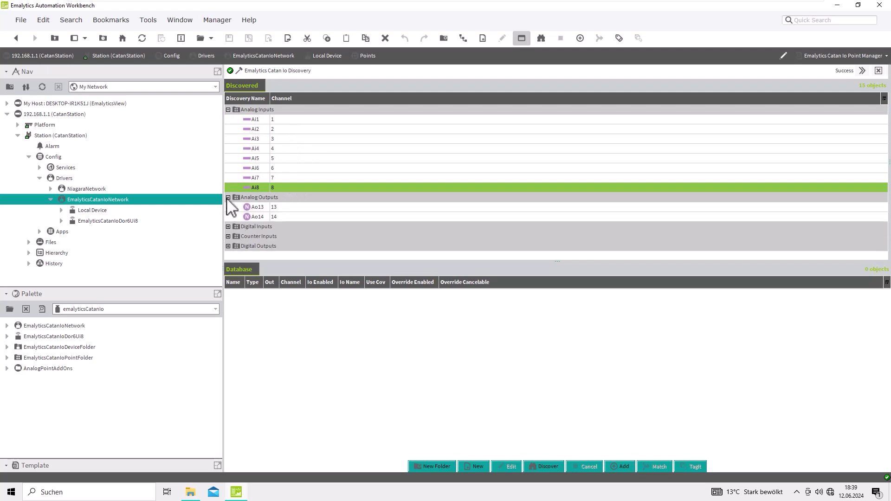
{"action": "left_click", "coordinate": [278, 207]}
{"action": "left_click", "coordinate": [280, 216]}
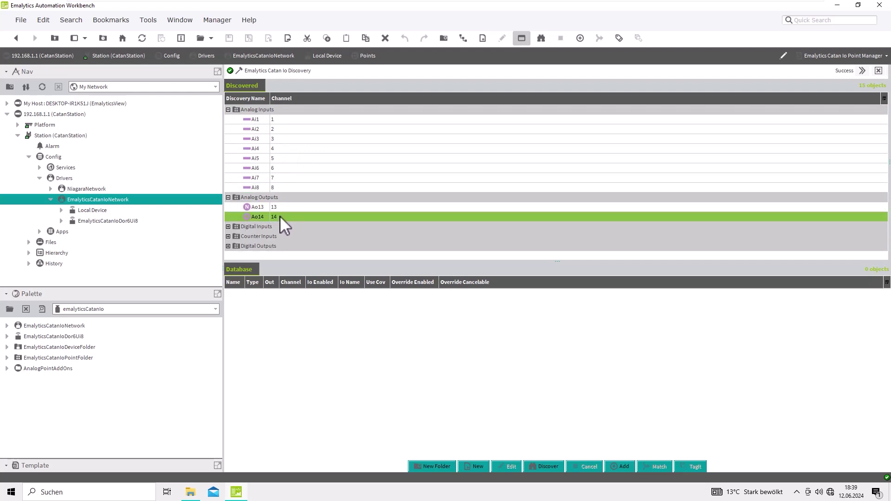
Step: Expand the discovered Digital Inputs, collapse Analog Outputs, and examine the digital input channels from Di1 through Di14
{"action": "left_click", "coordinate": [229, 226]}
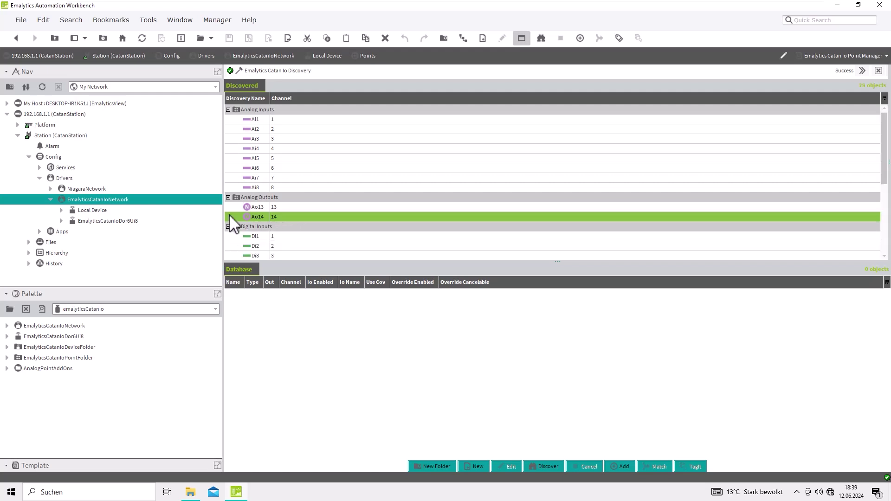
{"action": "left_click", "coordinate": [228, 197]}
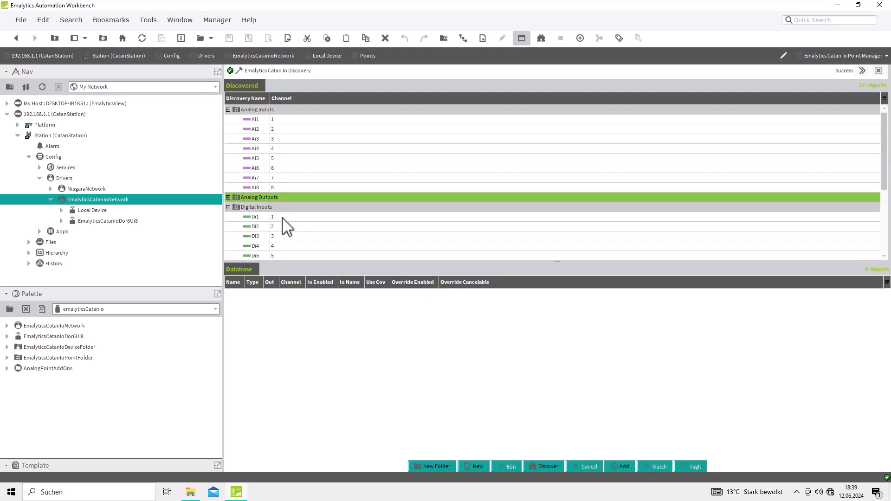
{"action": "left_click", "coordinate": [297, 219]}
{"action": "scroll", "coordinate": [298, 219], "scroll_direction": "down", "scroll_amount": 4}
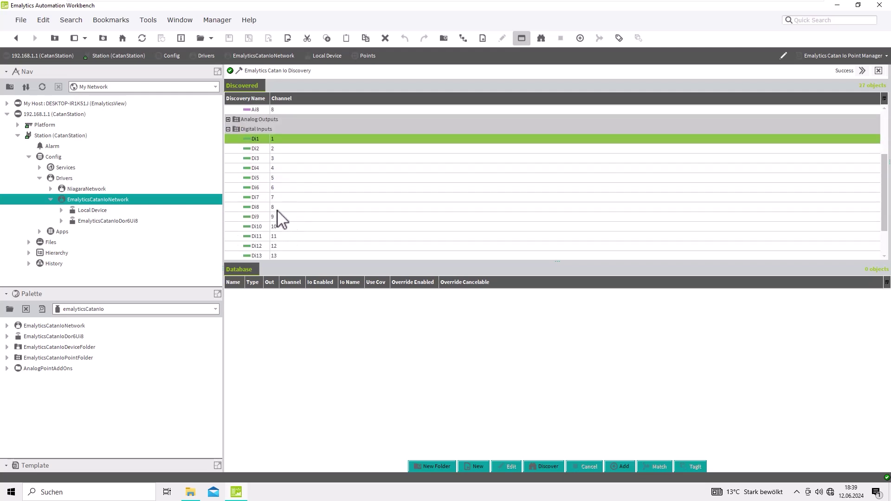
{"action": "left_click", "coordinate": [281, 208]}
{"action": "left_click", "coordinate": [283, 217]}
{"action": "scroll", "coordinate": [286, 227], "scroll_direction": "down", "scroll_amount": 2}
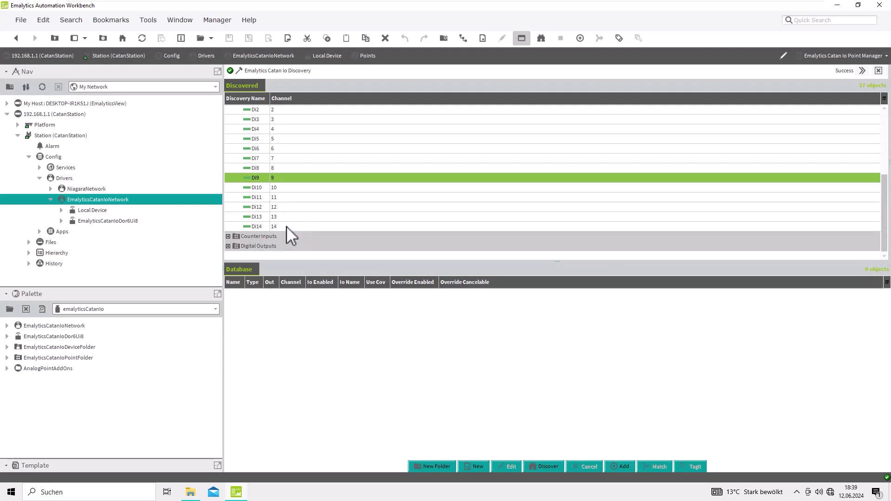
{"action": "left_click", "coordinate": [287, 227]}
Step: Expand the discovered Counter Inputs and examine the channels from Counter1 through Counter14
{"action": "left_click", "coordinate": [228, 236]}
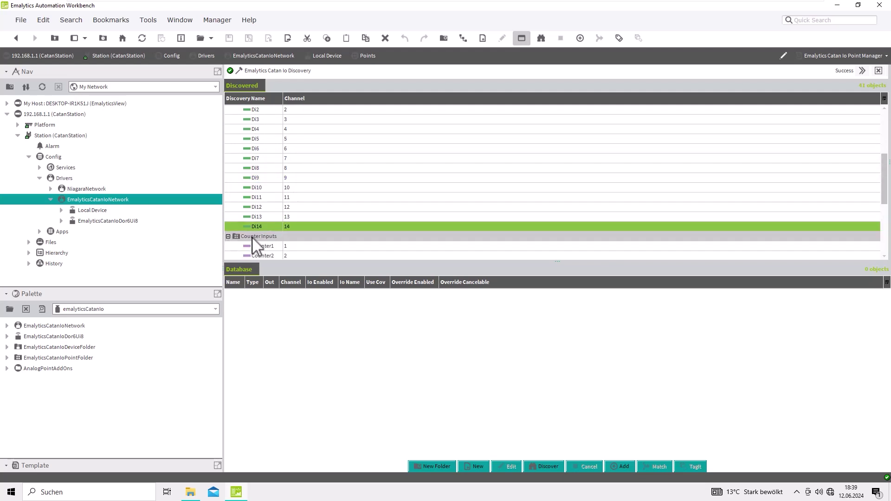
{"action": "scroll", "coordinate": [291, 228], "scroll_direction": "down", "scroll_amount": 2}
{"action": "left_click", "coordinate": [290, 217]}
{"action": "scroll", "coordinate": [297, 229], "scroll_direction": "down", "scroll_amount": 2}
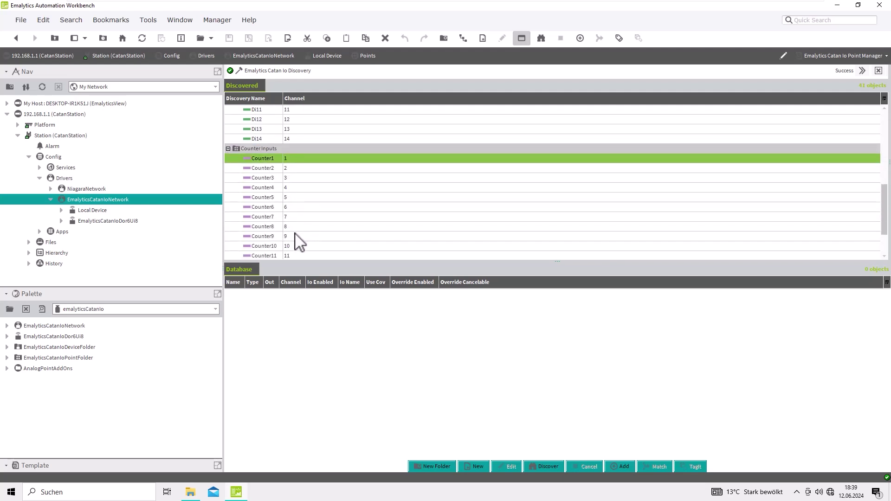
{"action": "left_click", "coordinate": [295, 228]}
{"action": "left_click", "coordinate": [293, 236]}
{"action": "scroll", "coordinate": [297, 239], "scroll_direction": "down", "scroll_amount": 2}
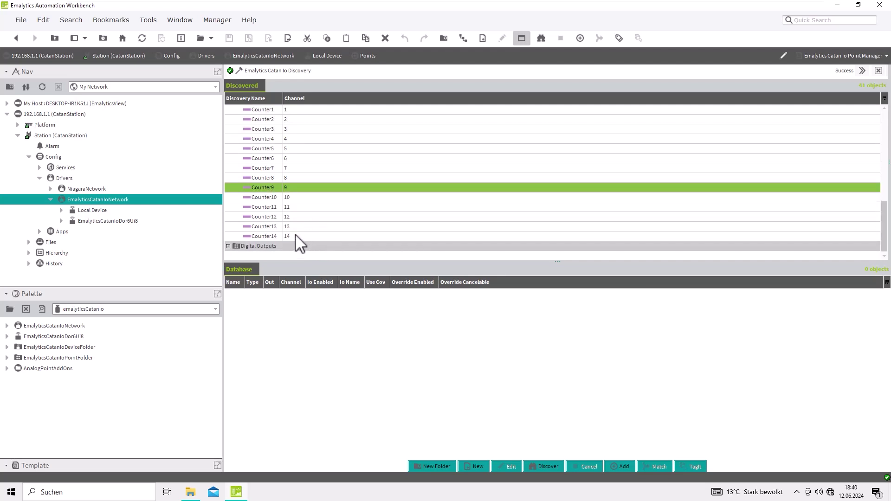
{"action": "left_click", "coordinate": [300, 236]}
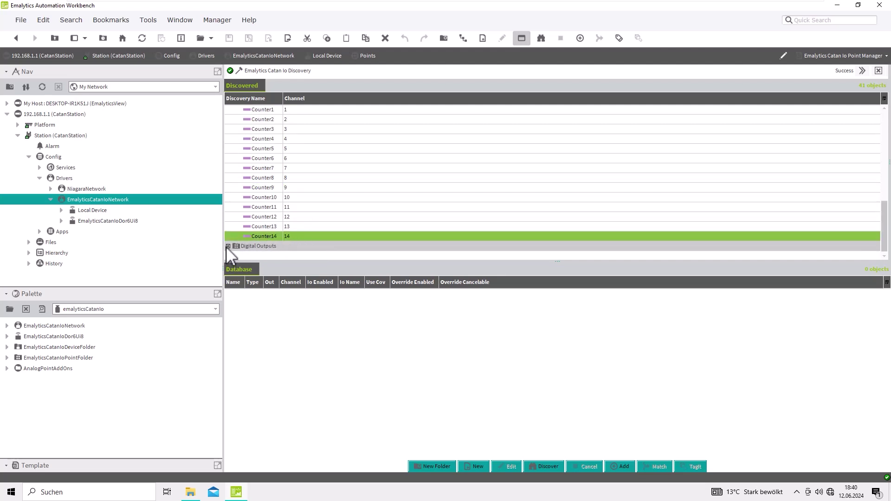
Step: Expand the discovered Digital Outputs and examine their channels starting from Do9
{"action": "left_click", "coordinate": [228, 246]}
{"action": "scroll", "coordinate": [311, 239], "scroll_direction": "down", "scroll_amount": 1}
{"action": "left_click", "coordinate": [307, 227]}
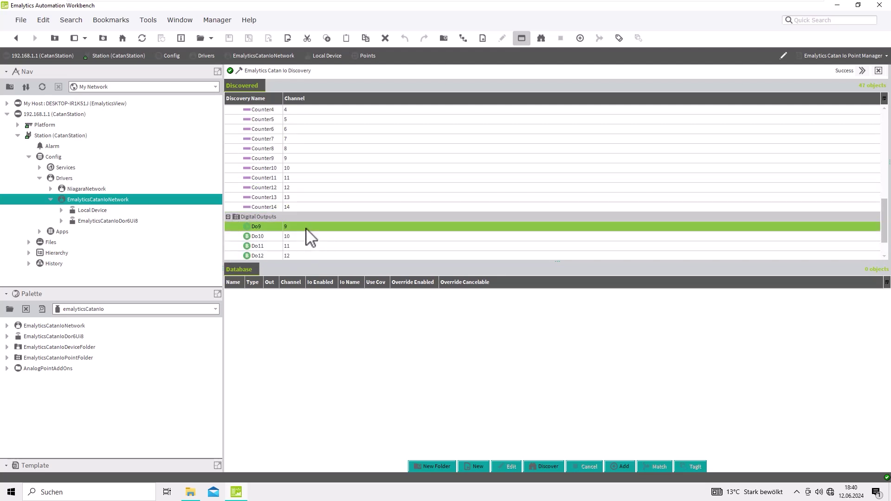
{"action": "scroll", "coordinate": [309, 239], "scroll_direction": "down", "scroll_amount": 1}
{"action": "left_click", "coordinate": [295, 246]}
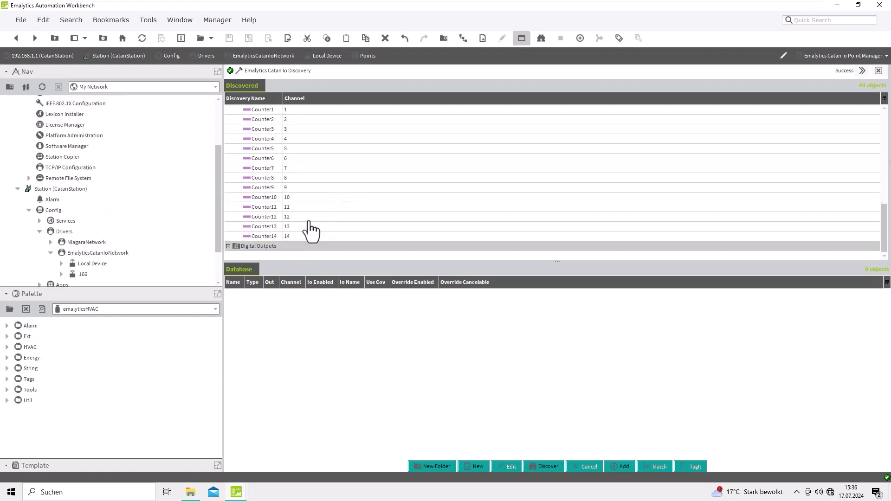
Step: Add the discovered digital input Di1 to the point database as a Boolean Point on channel 1
{"action": "scroll", "coordinate": [229, 237], "scroll_direction": "up", "scroll_amount": 2}
{"action": "left_click", "coordinate": [228, 139]}
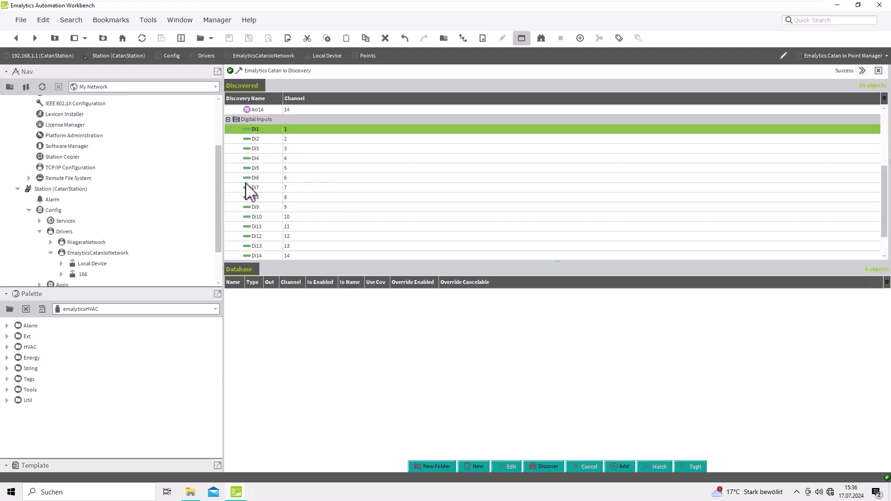
{"action": "scroll", "coordinate": [249, 192], "scroll_direction": "up", "scroll_amount": 1}
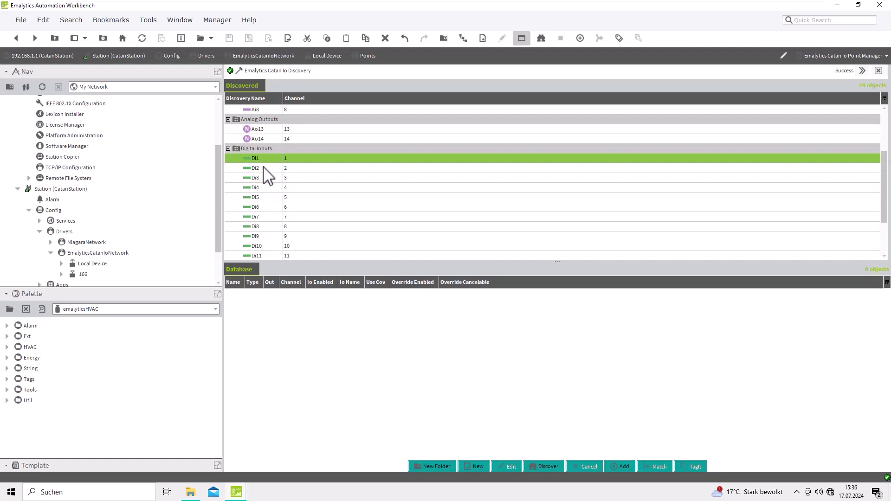
{"action": "left_click_drag", "start_coordinate": [260, 160], "coordinate": [257, 308]}
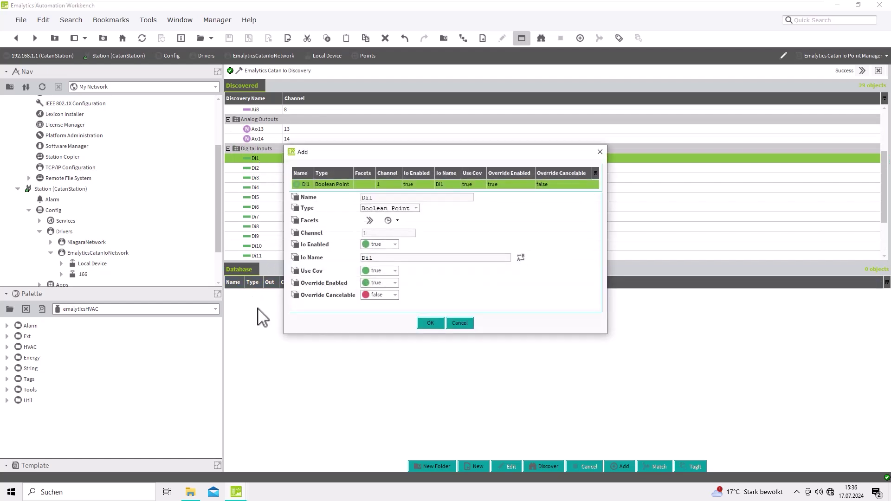
{"action": "left_click", "coordinate": [430, 322]}
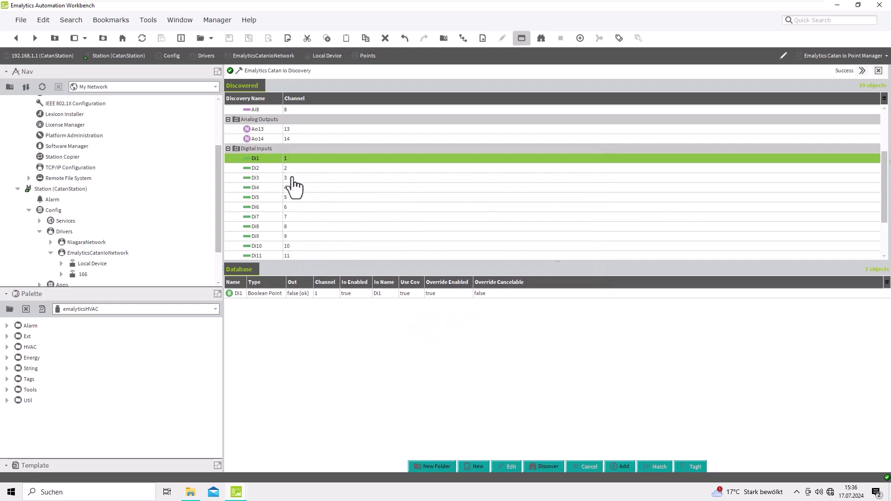
Step: Check how channel 1 is now marked under the discovered Analog Inputs, Digital Inputs and Counter Inputs, and review the Digital Outputs
{"action": "scroll", "coordinate": [283, 167], "scroll_direction": "up", "scroll_amount": 1}
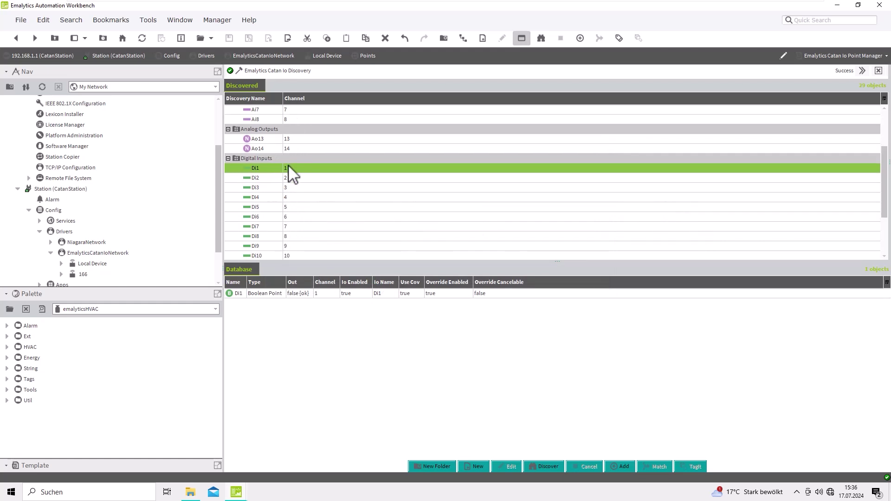
{"action": "scroll", "coordinate": [291, 174], "scroll_direction": "up", "scroll_amount": 5}
{"action": "left_click", "coordinate": [263, 121]}
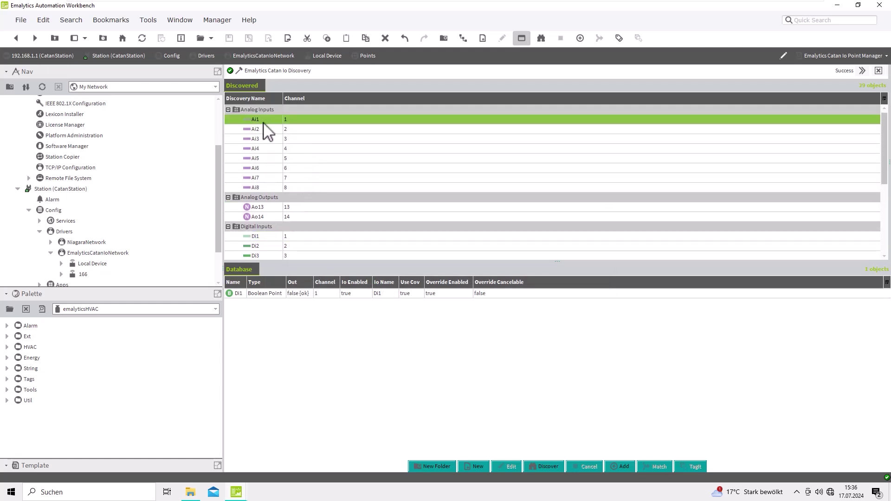
{"action": "left_click", "coordinate": [251, 127]}
{"action": "scroll", "coordinate": [281, 176], "scroll_direction": "down", "scroll_amount": 4}
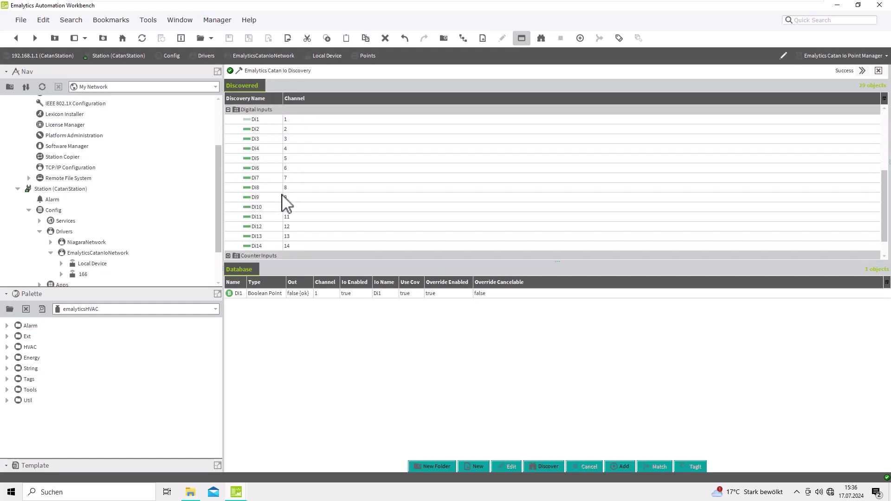
{"action": "left_click", "coordinate": [228, 246]}
{"action": "scroll", "coordinate": [251, 245], "scroll_direction": "down", "scroll_amount": 1}
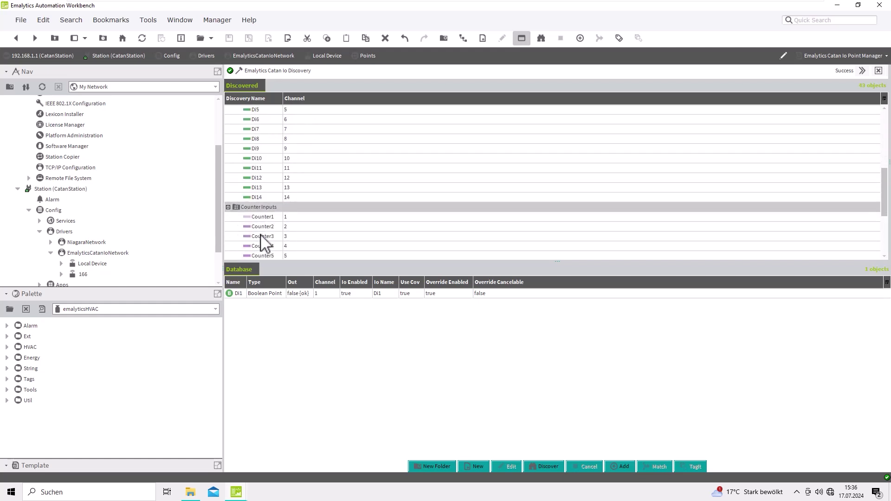
{"action": "left_click", "coordinate": [267, 228]}
{"action": "scroll", "coordinate": [258, 246], "scroll_direction": "down", "scroll_amount": 4}
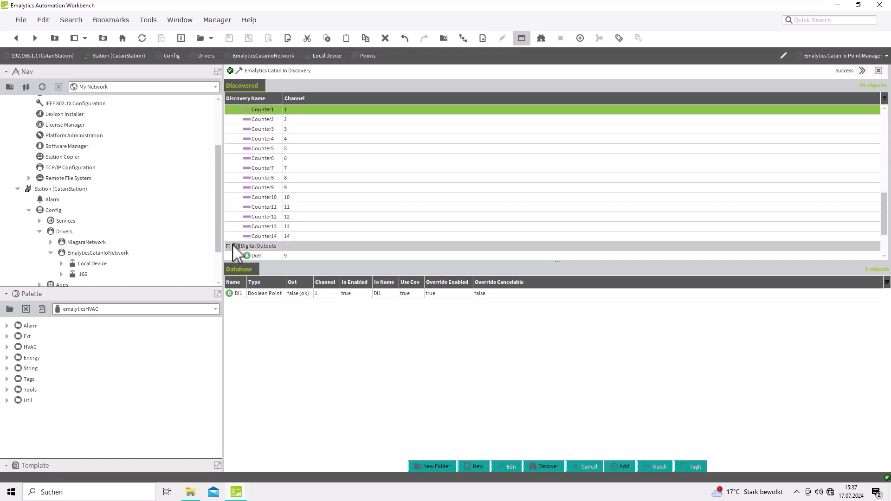
{"action": "left_click", "coordinate": [228, 247]}
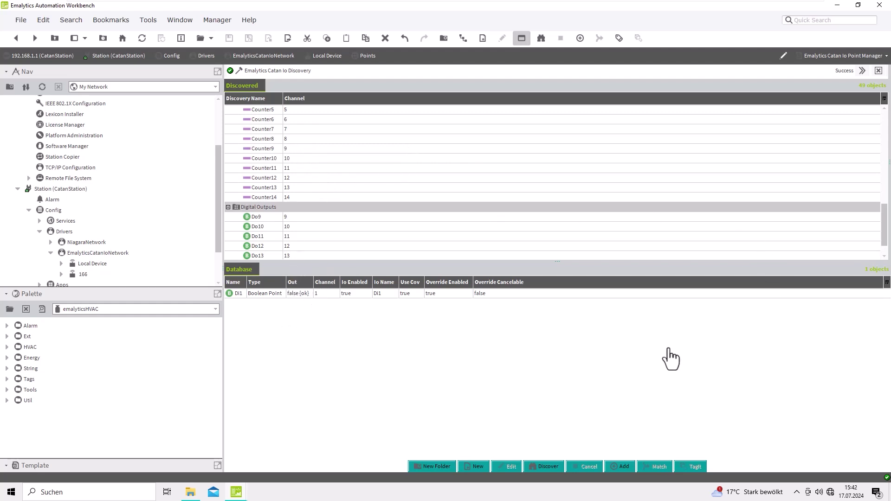
Step: Show Points in the AX Property Sheet and expand Di1 and its Proxy Ext to examine the properties
{"action": "left_click", "coordinate": [839, 57]}
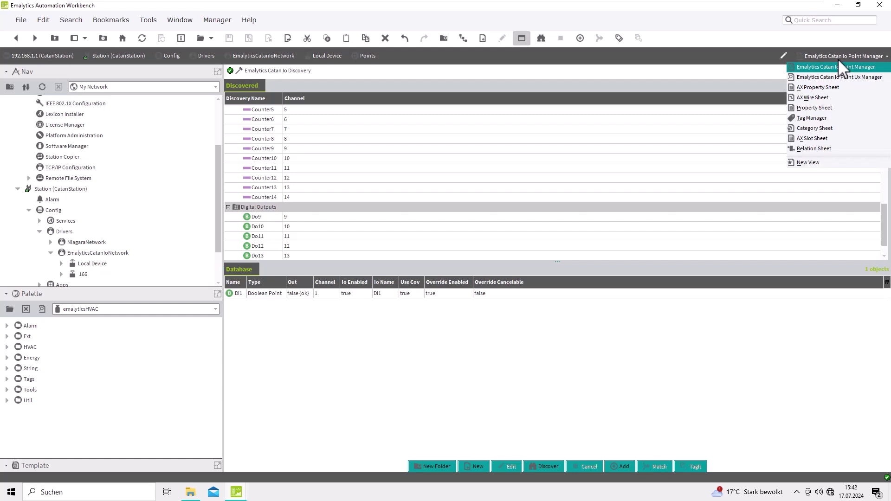
{"action": "left_click", "coordinate": [818, 88]}
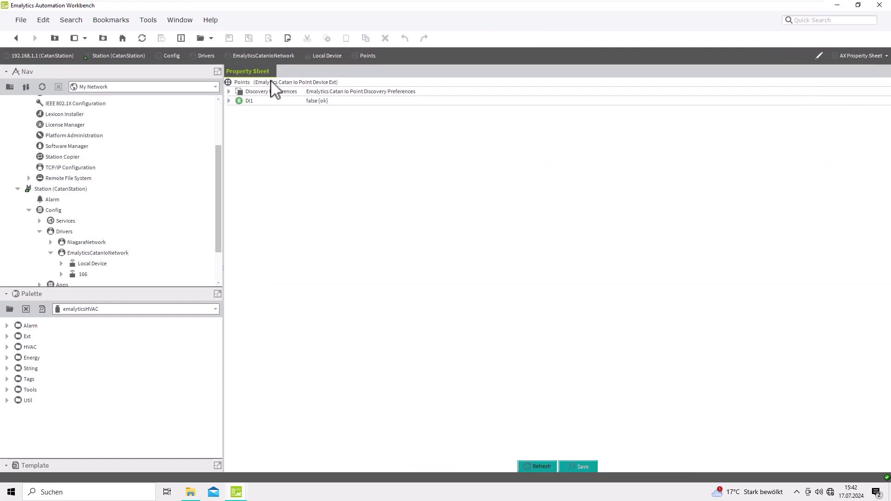
{"action": "left_click", "coordinate": [229, 101]}
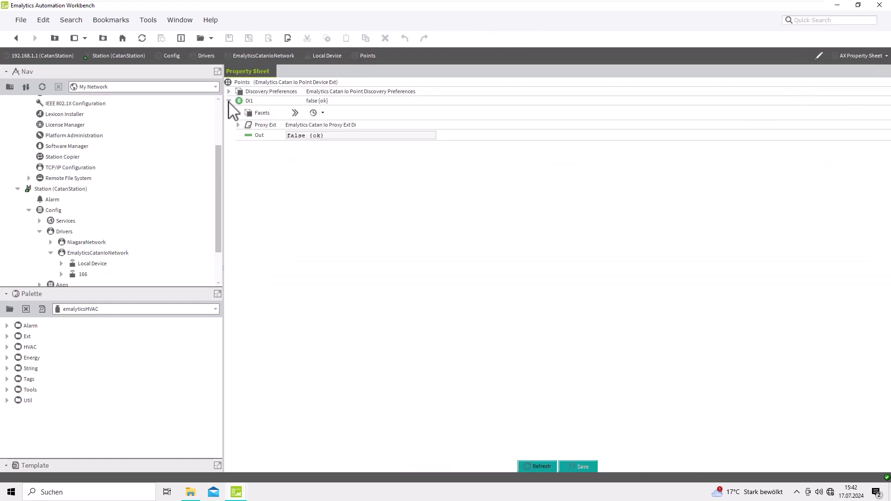
{"action": "left_click", "coordinate": [238, 125]}
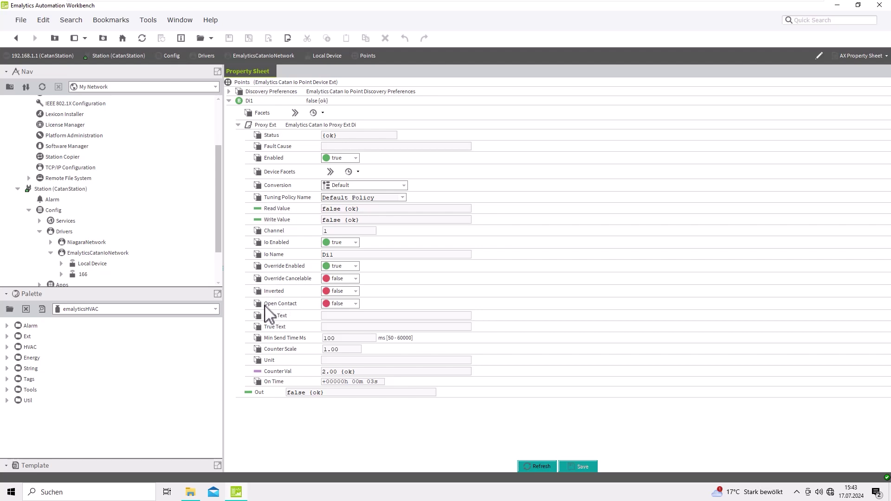
Step: Open the Guide Help for Di1's Proxy Ext and read the English descriptions of the Inverted and Open Contact properties
{"action": "right_click", "coordinate": [261, 127]}
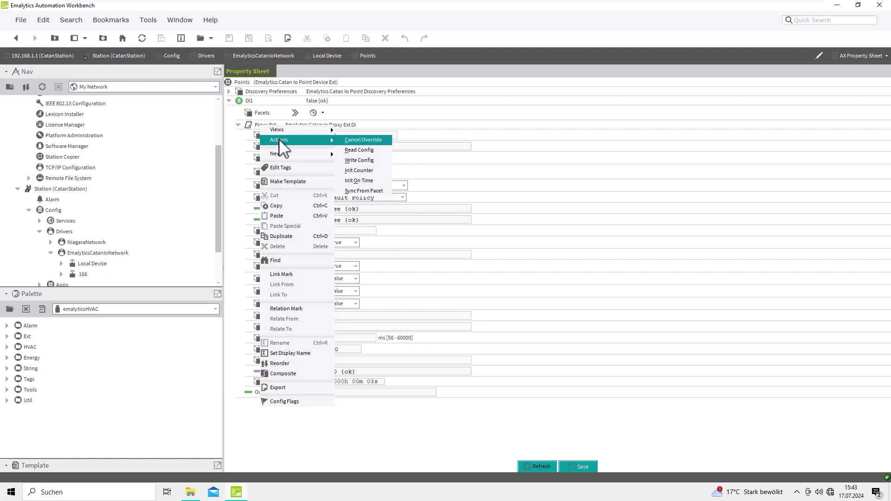
{"action": "mouse_move", "coordinate": [307, 130]}
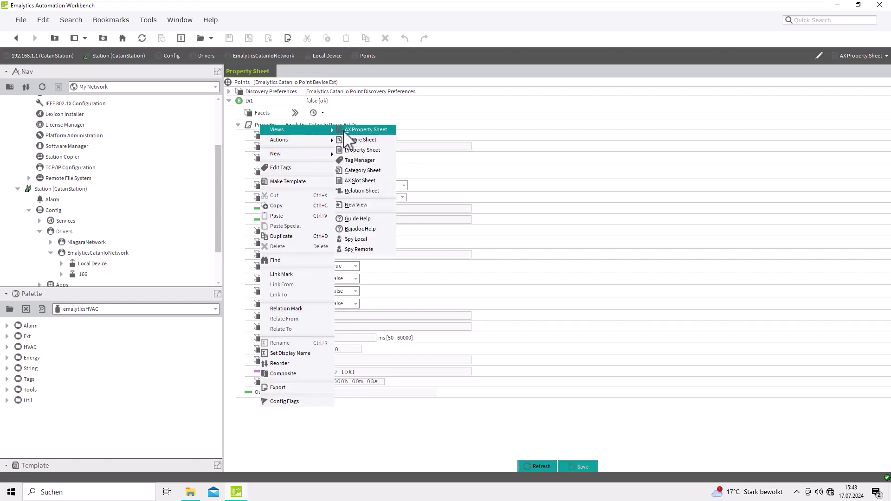
{"action": "left_click", "coordinate": [369, 217]}
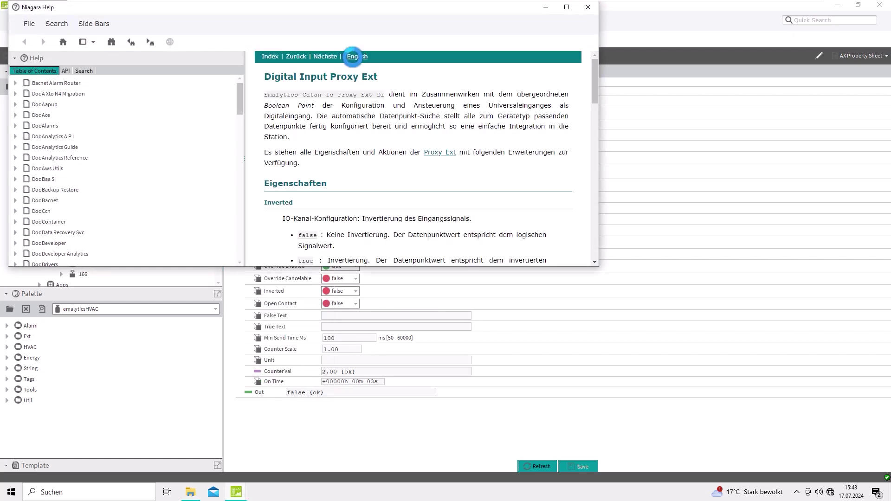
{"action": "scroll", "coordinate": [334, 175], "scroll_direction": "down", "scroll_amount": 2}
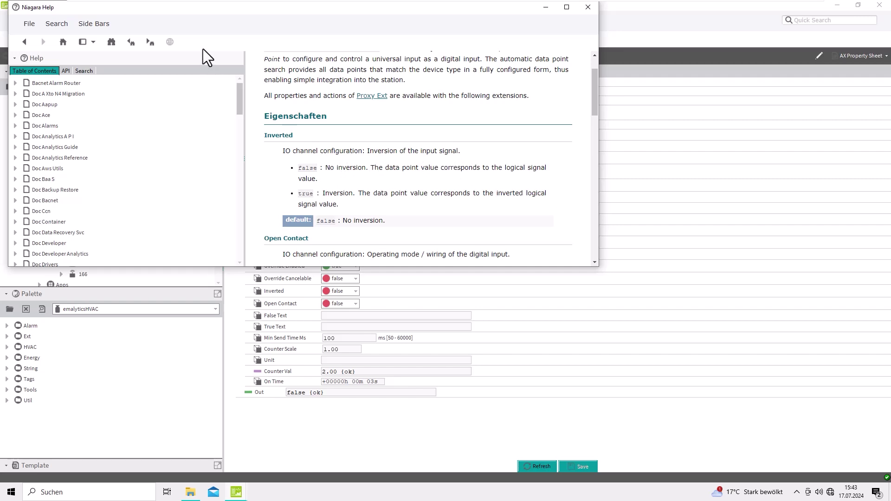
{"action": "scroll", "coordinate": [342, 218], "scroll_direction": "down", "scroll_amount": 5}
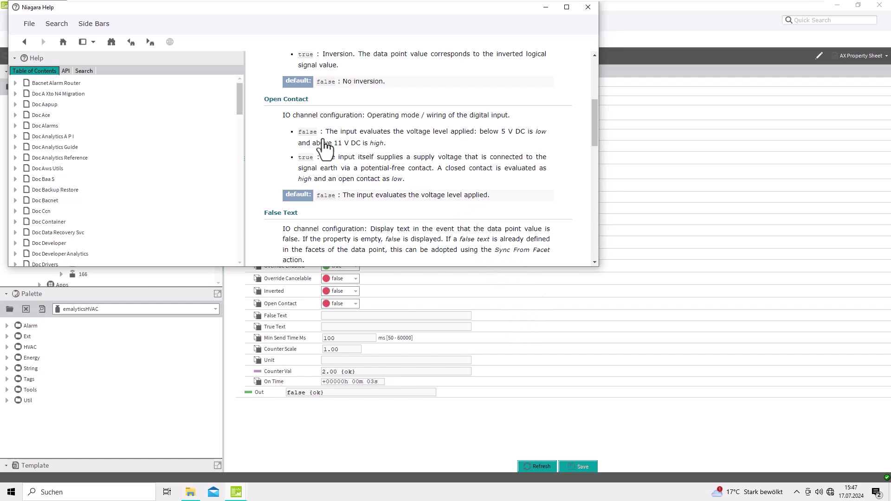
{"action": "left_click_drag", "start_coordinate": [298, 132], "coordinate": [314, 131]}
{"action": "left_click", "coordinate": [303, 157]}
{"action": "left_click_drag", "start_coordinate": [303, 156], "coordinate": [299, 156]}
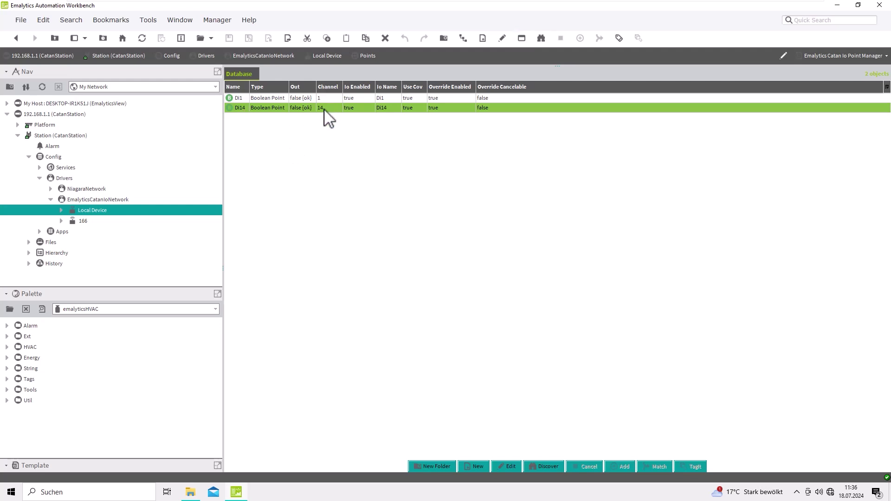
Step: Delete Di14 from the point database and run the point discovery again with To Discover set to All Offline
{"action": "key", "text": "Delete"}
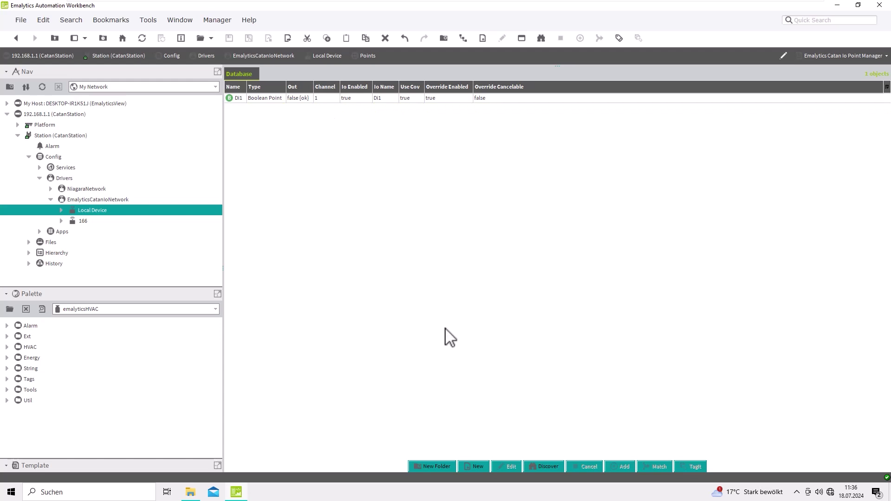
{"action": "left_click", "coordinate": [540, 465]}
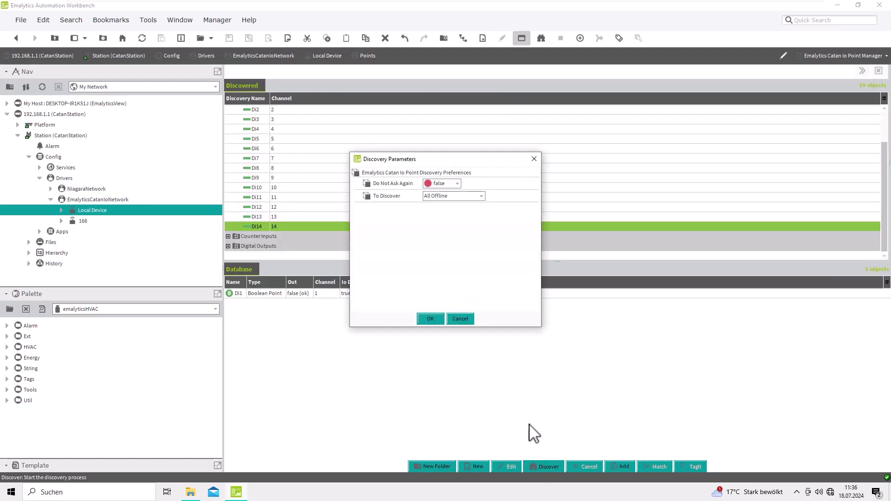
{"action": "left_click", "coordinate": [431, 319]}
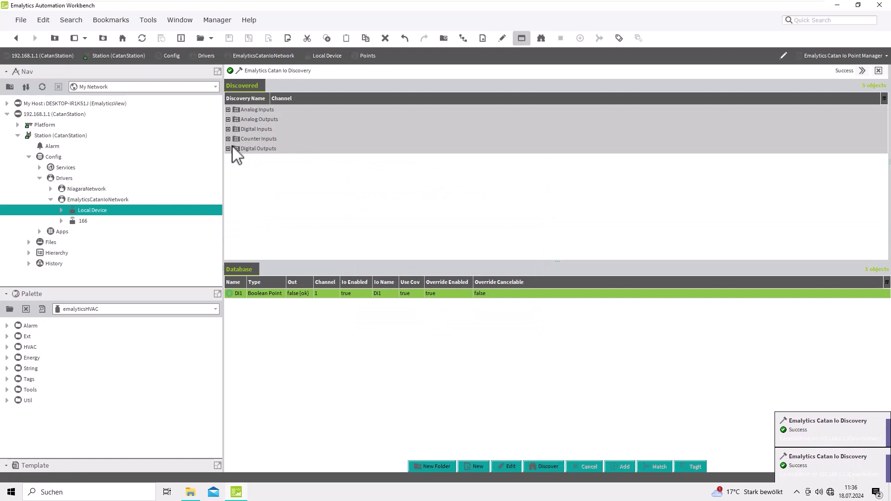
Step: Add the discovered analog output Ao14 to the point database as a Numeric Writable on channel 14
{"action": "left_click", "coordinate": [228, 119]}
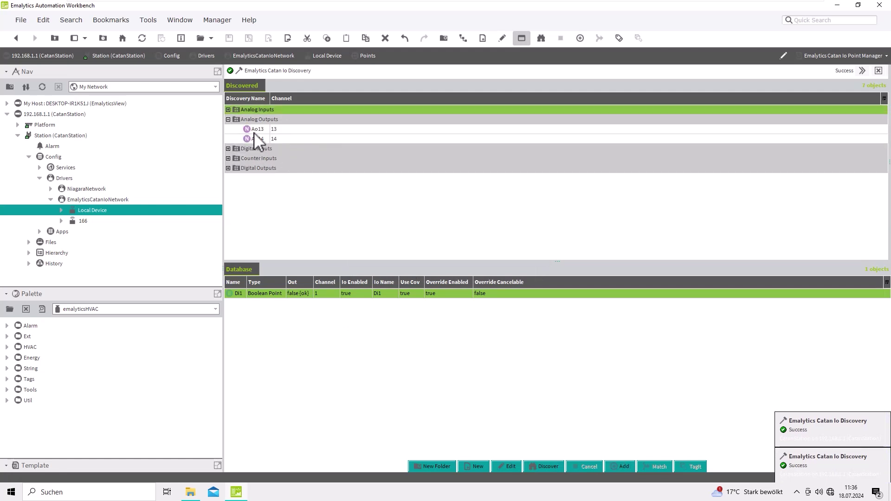
{"action": "left_click_drag", "start_coordinate": [271, 141], "coordinate": [305, 317]}
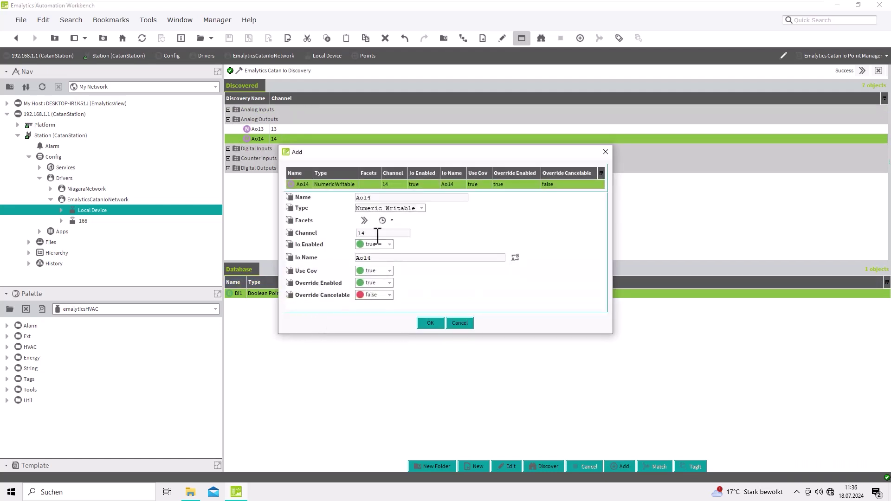
{"action": "left_click", "coordinate": [431, 323]}
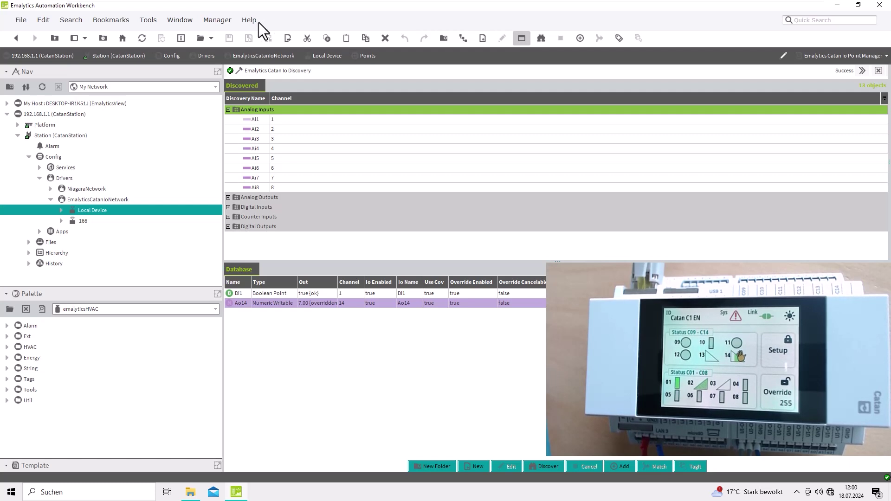
Step: Show Points in the AX Property Sheet and expand Ao14 and its Proxy Ext to examine the analog output's properties
{"action": "left_click", "coordinate": [831, 56]}
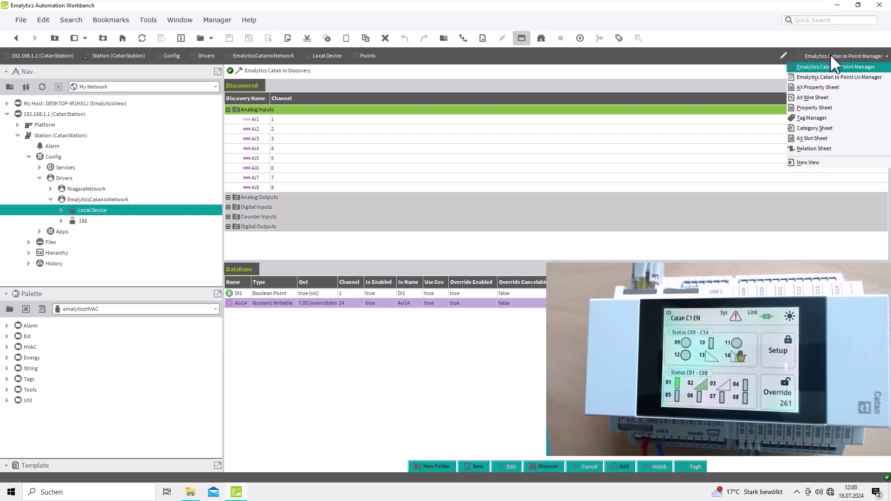
{"action": "left_click", "coordinate": [830, 89]}
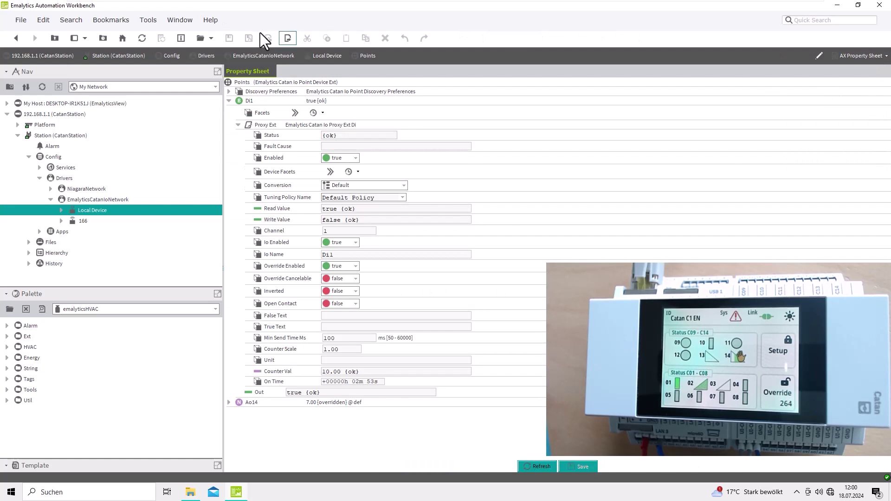
{"action": "left_click", "coordinate": [229, 403]}
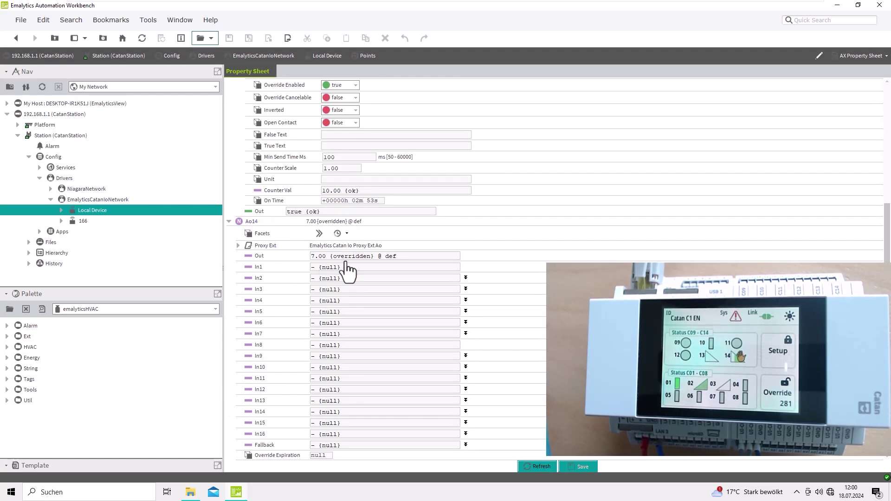
{"action": "left_click", "coordinate": [238, 245]}
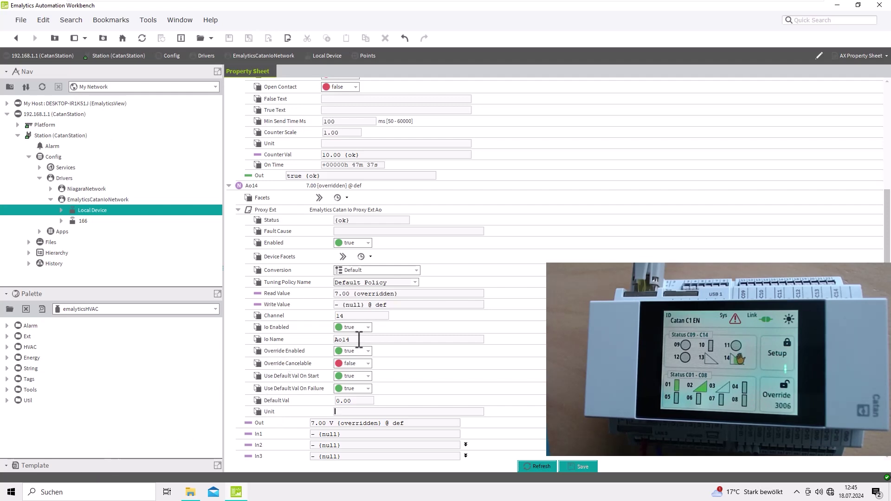
Step: Set the Io Name of Ao14's Proxy Ext to Test and its Unit to hp, and save the changes
{"action": "left_click_drag", "start_coordinate": [359, 339], "coordinate": [308, 343]}
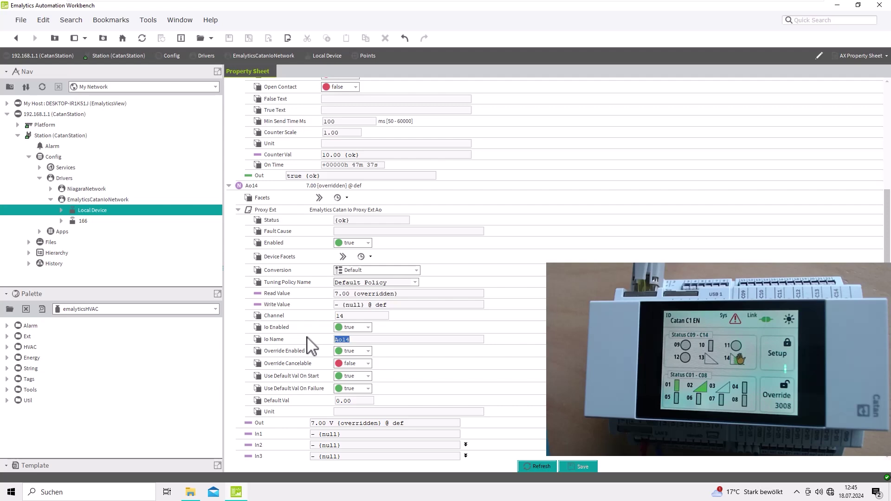
{"action": "type", "text": "Test"}
{"action": "left_click", "coordinate": [364, 411]}
{"action": "left_click", "coordinate": [577, 466]}
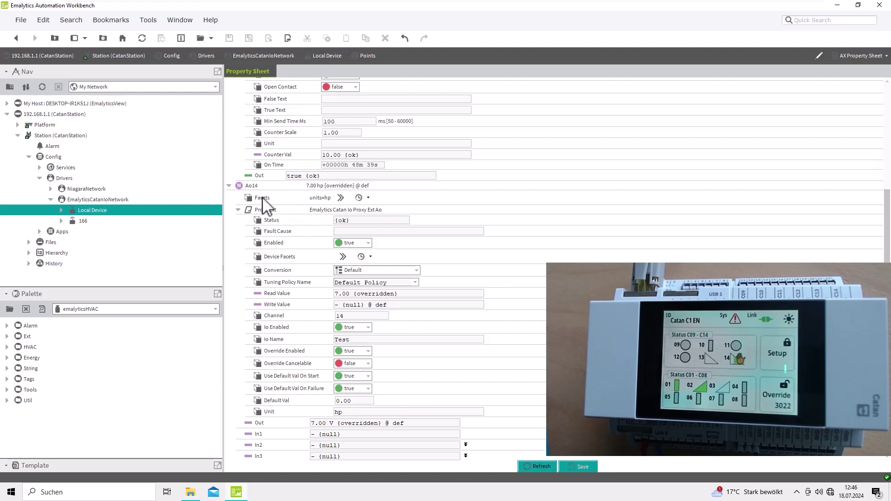
Step: Apply the recently used facets units=V, precision=2 to Ao14, check the Proxy Ext actions such as Sync From Facet, and save
{"action": "left_click", "coordinate": [361, 198]}
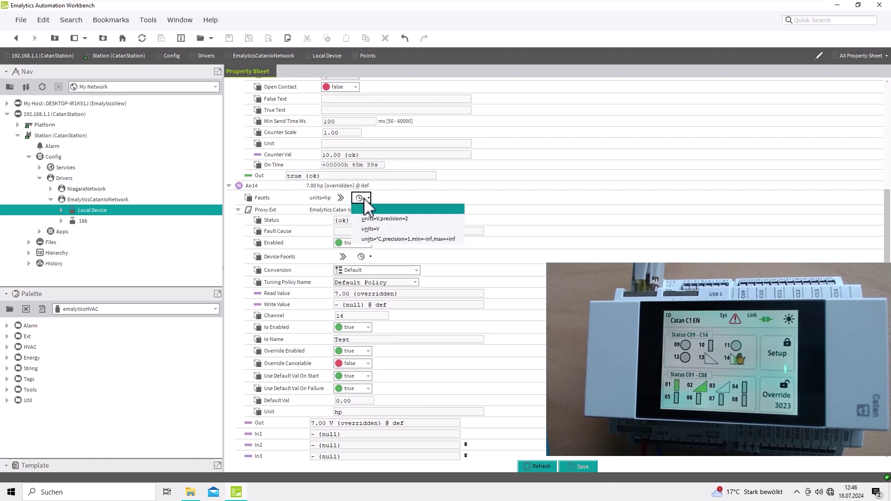
{"action": "left_click", "coordinate": [376, 222]}
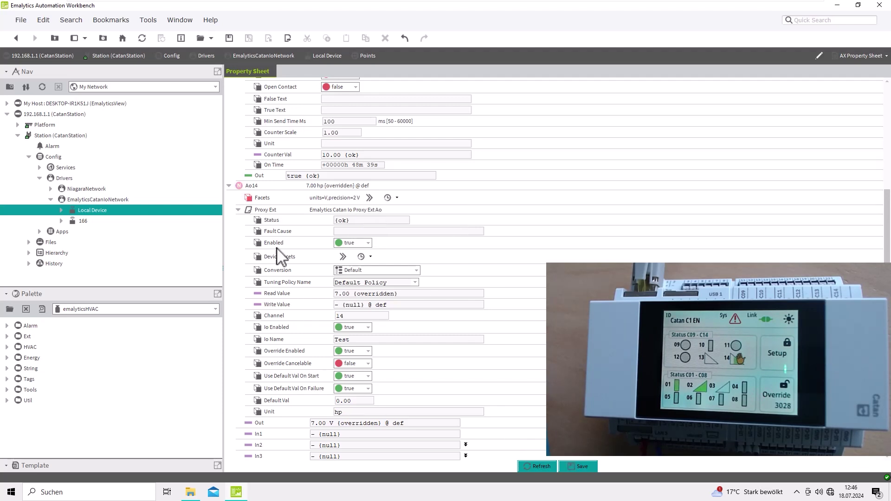
{"action": "right_click", "coordinate": [261, 212]}
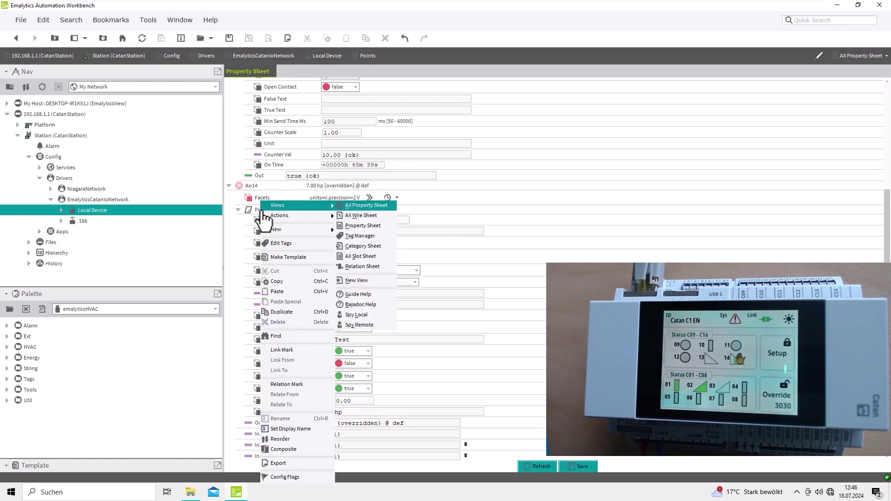
{"action": "mouse_move", "coordinate": [288, 220]}
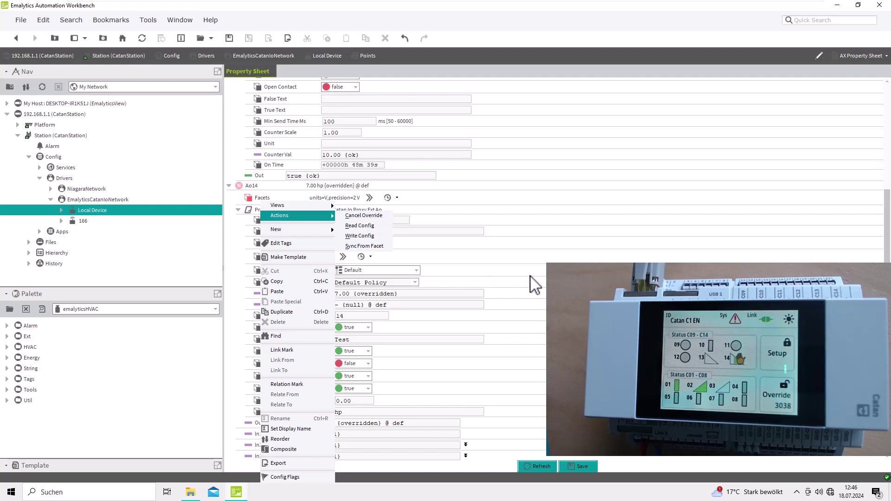
{"action": "left_click", "coordinate": [377, 254]}
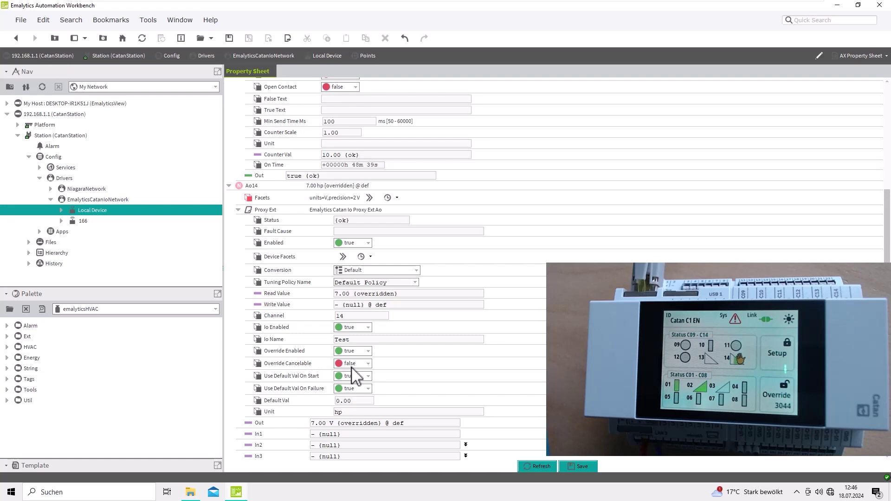
{"action": "left_click", "coordinate": [574, 467]}
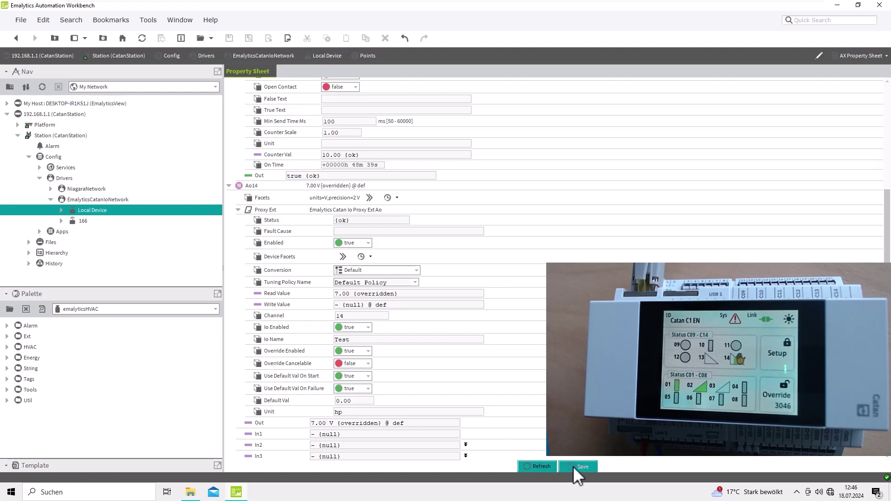